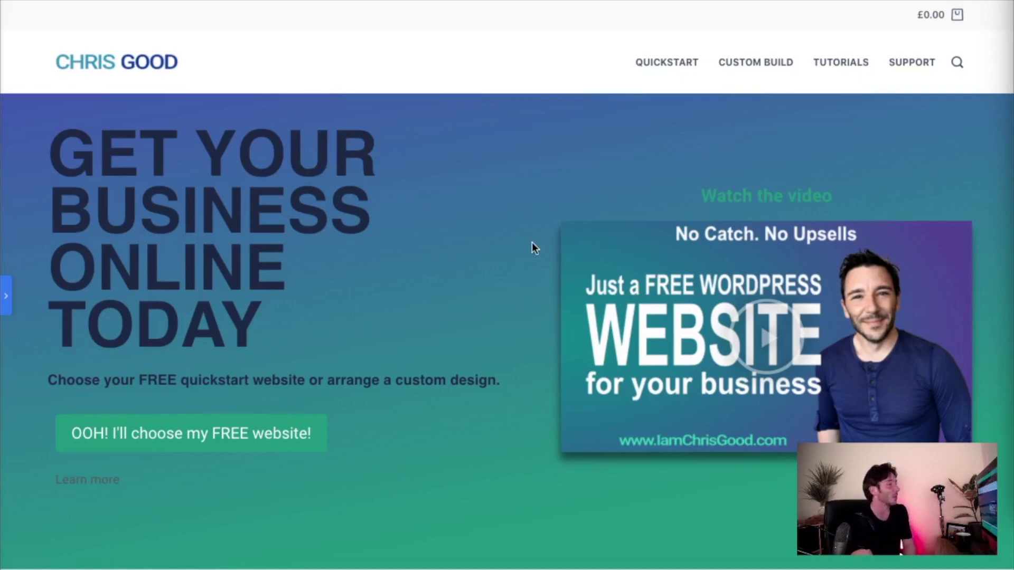
# - Scroll down through the homepage past the template previews and back up to the hero
pyautogui.scroll(-1, 531, 248)
pyautogui.scroll(1, 523, 247)
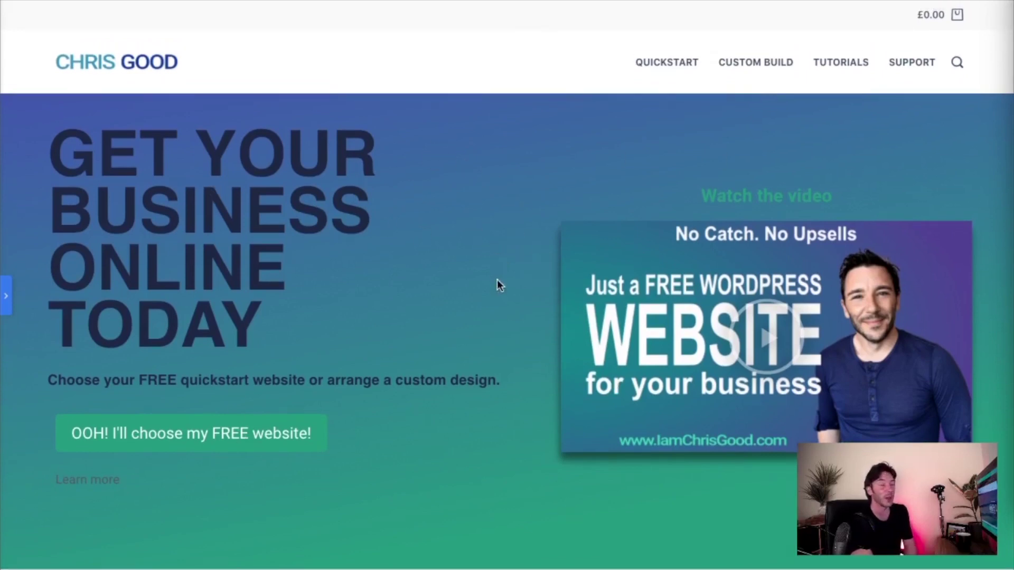
pyautogui.scroll(-5, 498, 283)
pyautogui.scroll(-5, 499, 286)
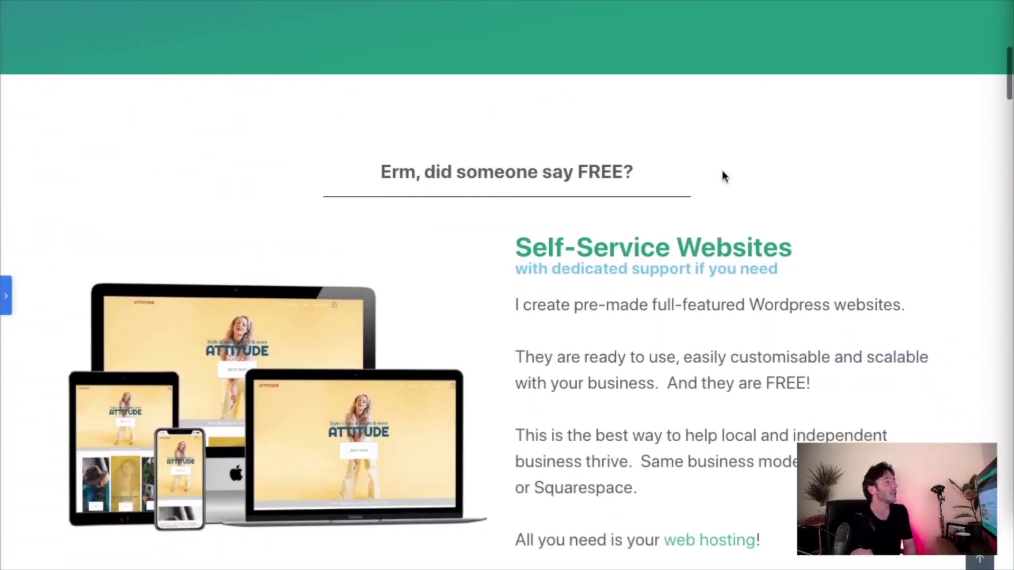
pyautogui.scroll(-7, 721, 174)
pyautogui.scroll(-2, 333, 342)
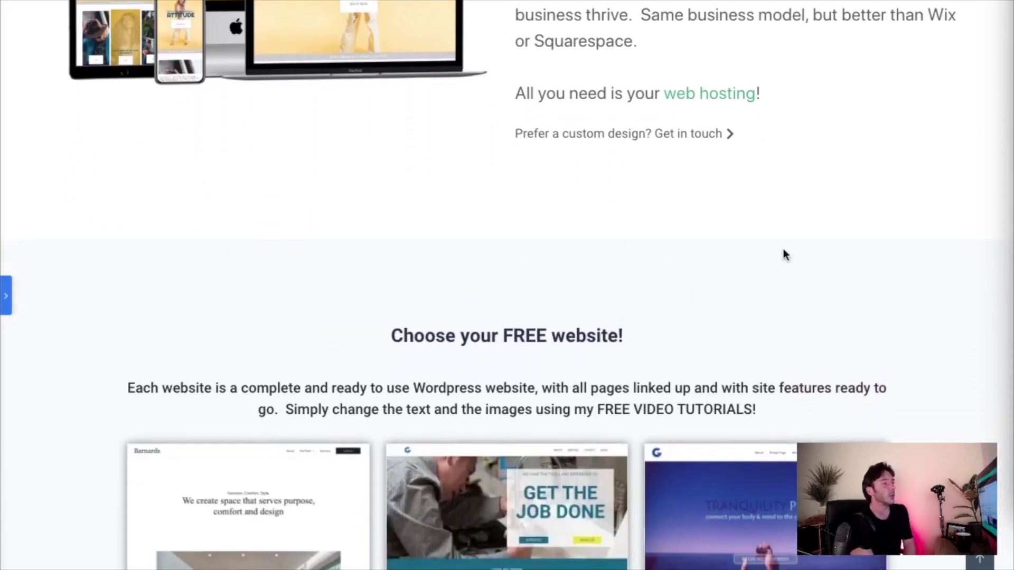
pyautogui.scroll(15, 622, 257)
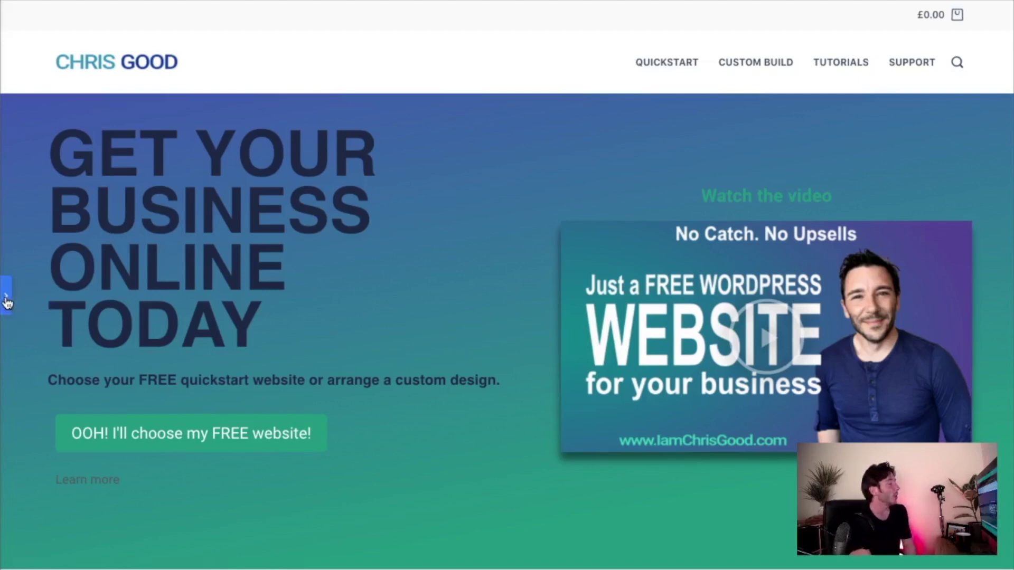
# - Show the hero section's Style settings and review its blue-to-green gradient background
pyautogui.hotkey('ctrl', 'p')
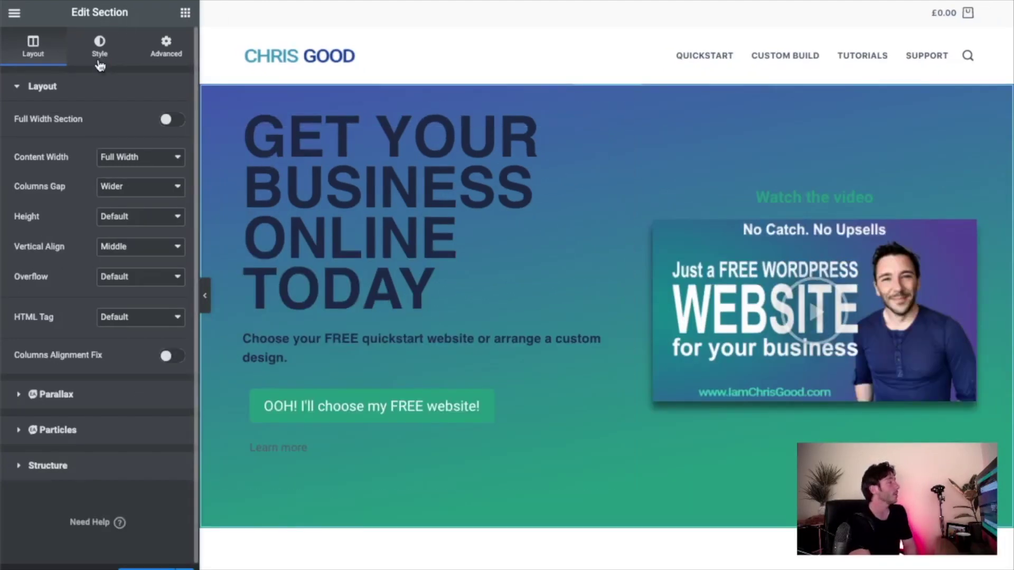
pyautogui.click(100, 63)
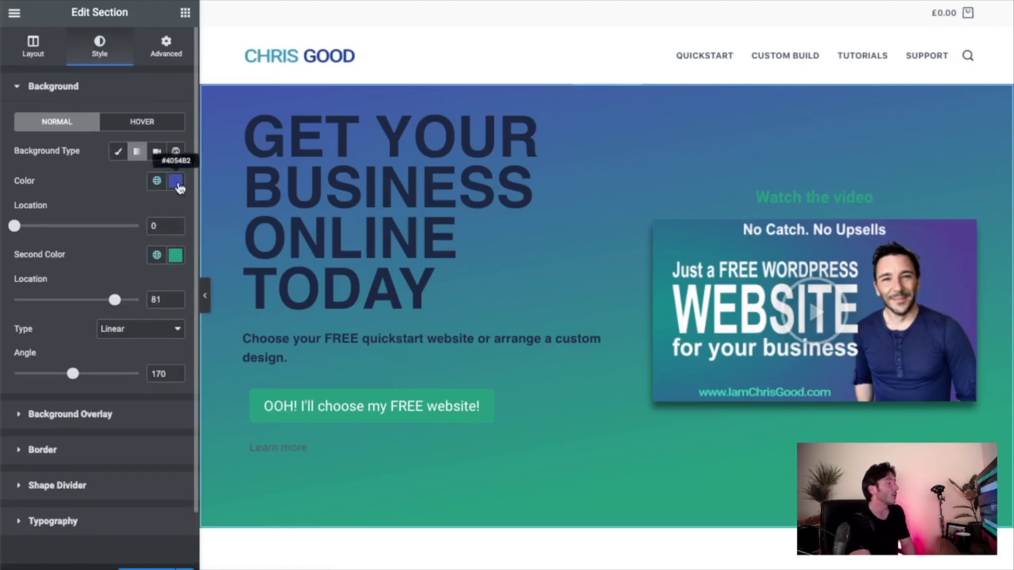
pyautogui.click(26, 96)
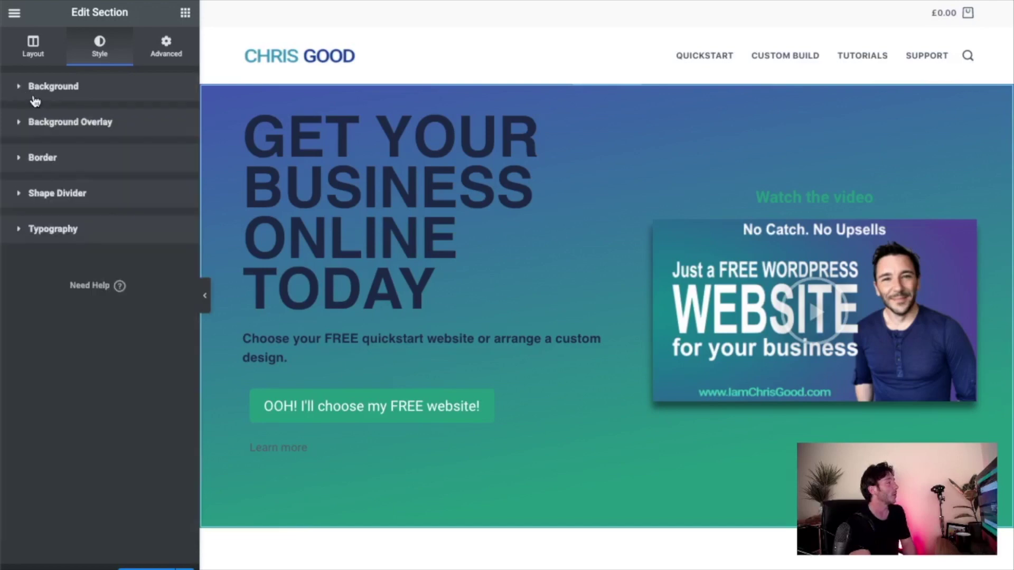
pyautogui.click(21, 94)
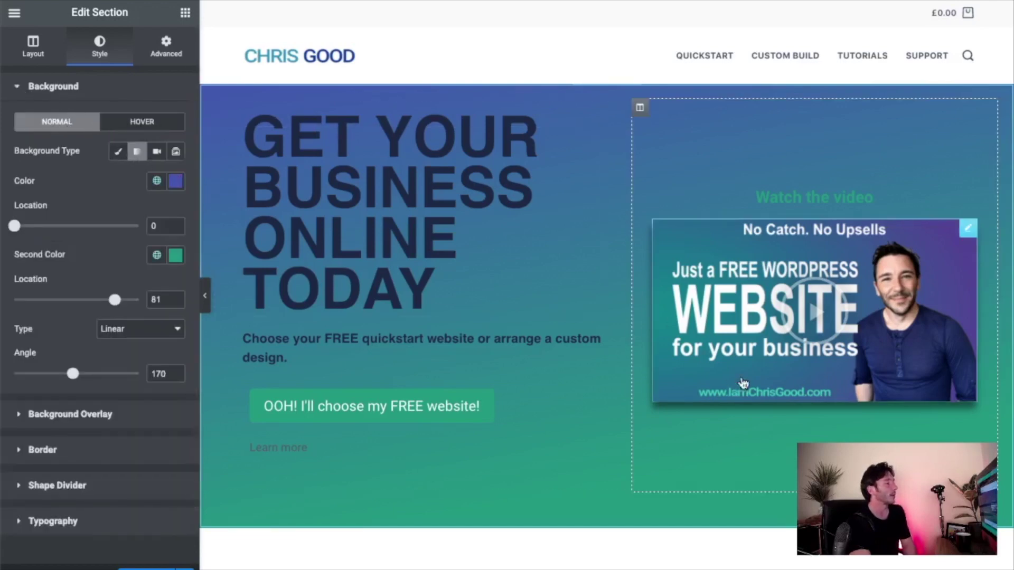
# - Collapse Background, expand Shape Divider, and make the bottom divider type Mountains
pyautogui.click(19, 94)
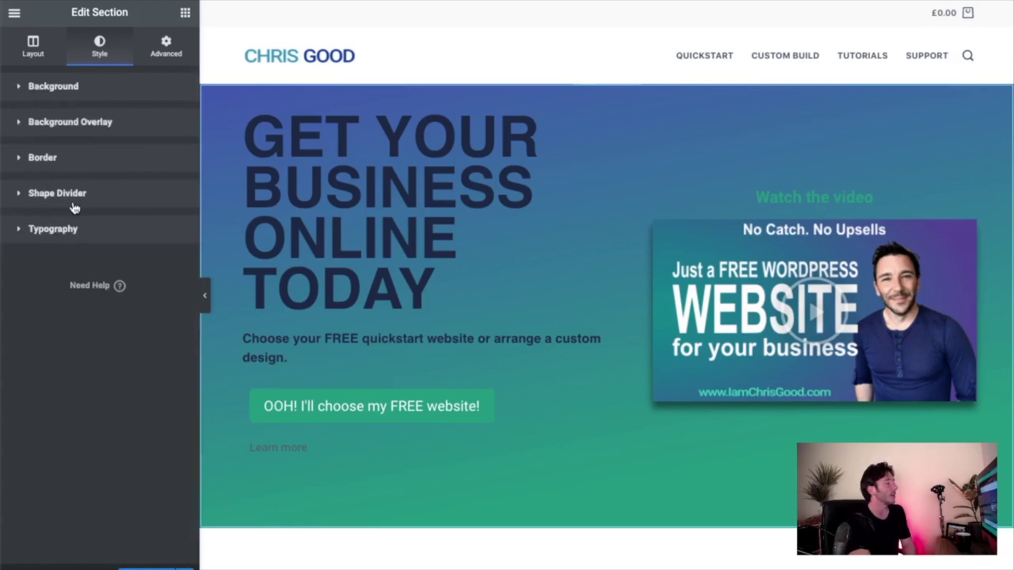
pyautogui.click(20, 198)
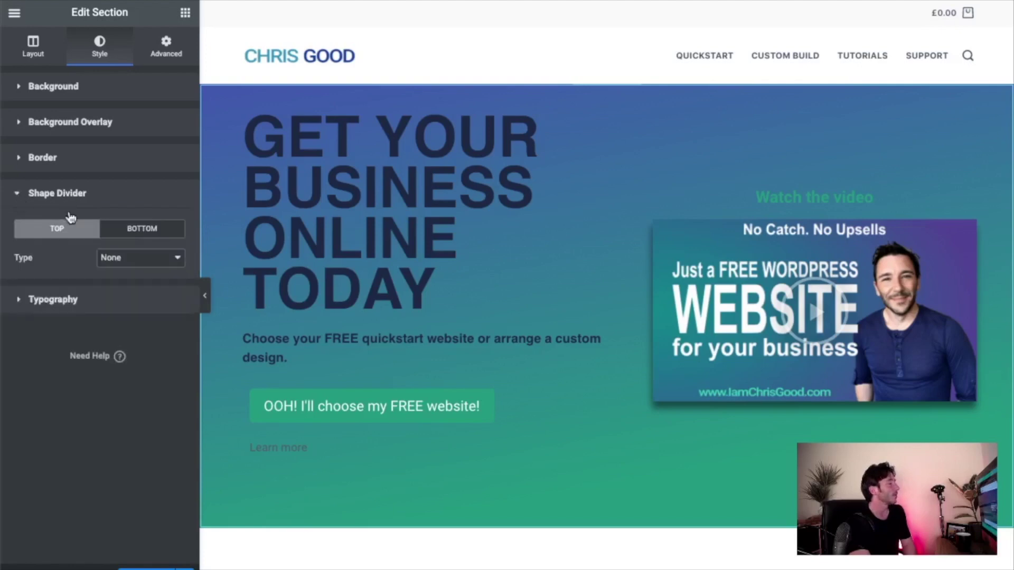
pyautogui.click(144, 232)
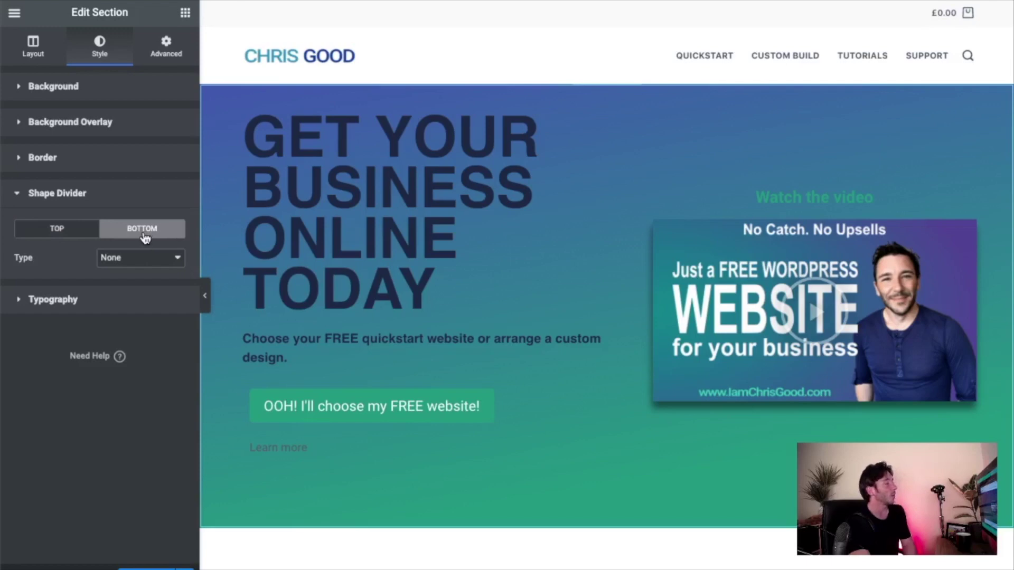
pyautogui.scroll(-2, 553, 229)
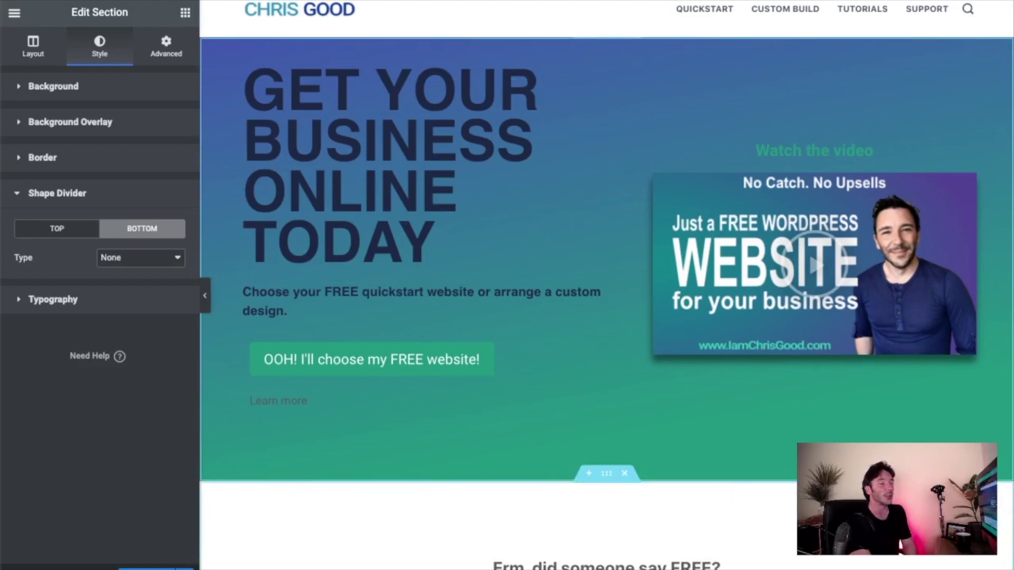
pyautogui.scroll(-1, 720, 385)
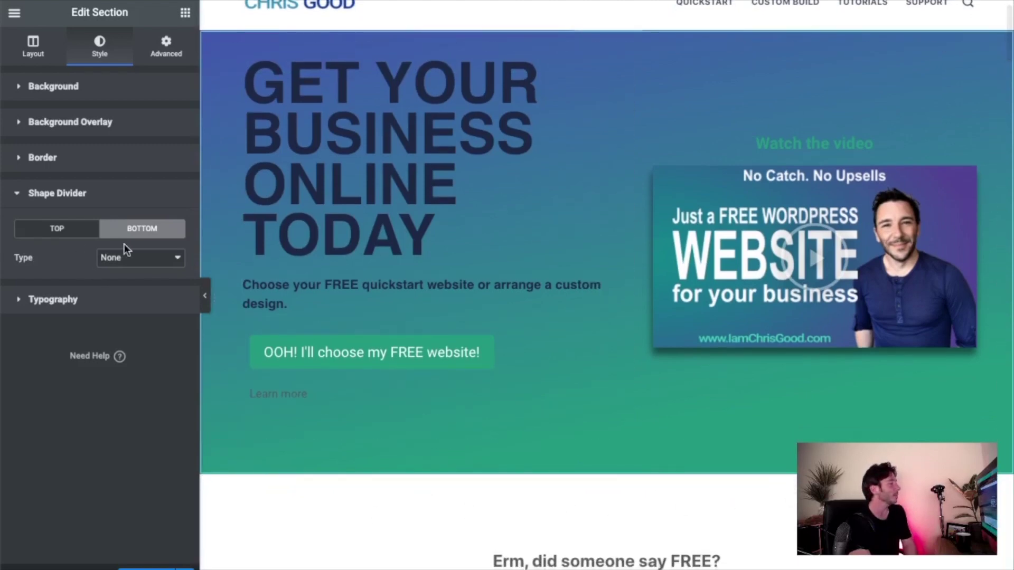
pyautogui.click(175, 264)
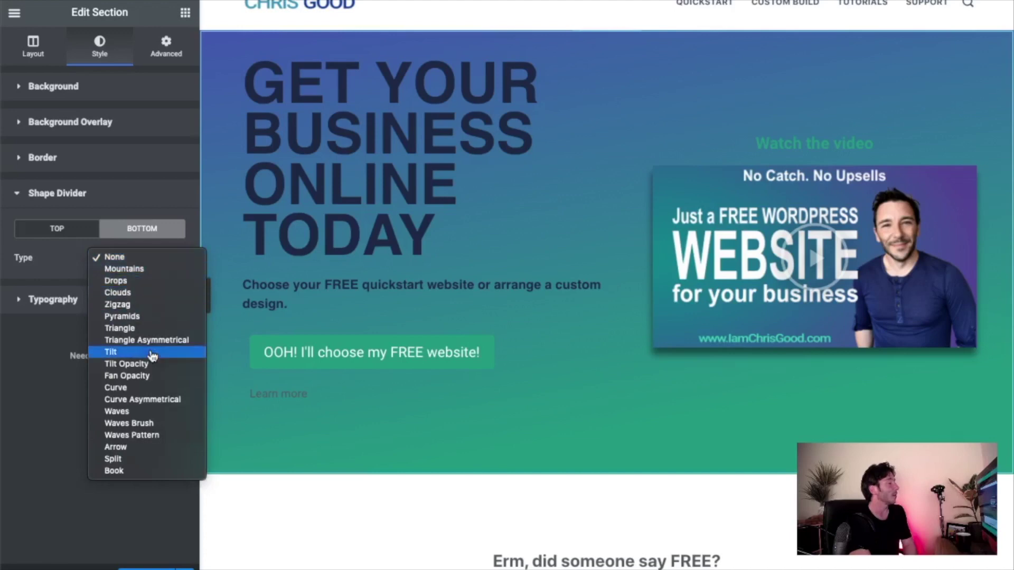
pyautogui.click(132, 270)
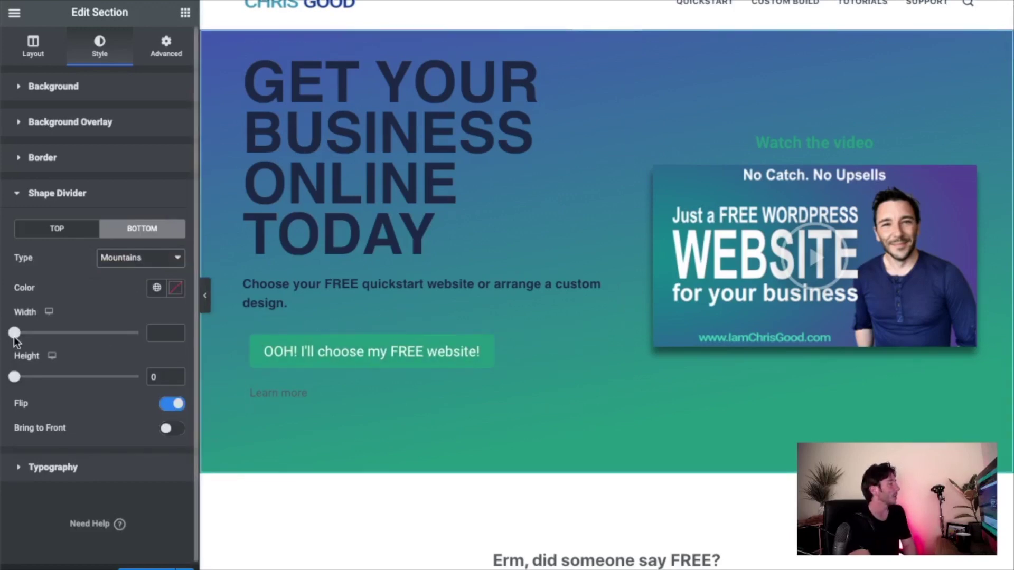
# - Size the bottom Mountains divider to width 222 and height 350
pyautogui.moveTo(15, 333); pyautogui.dragTo(66, 336)
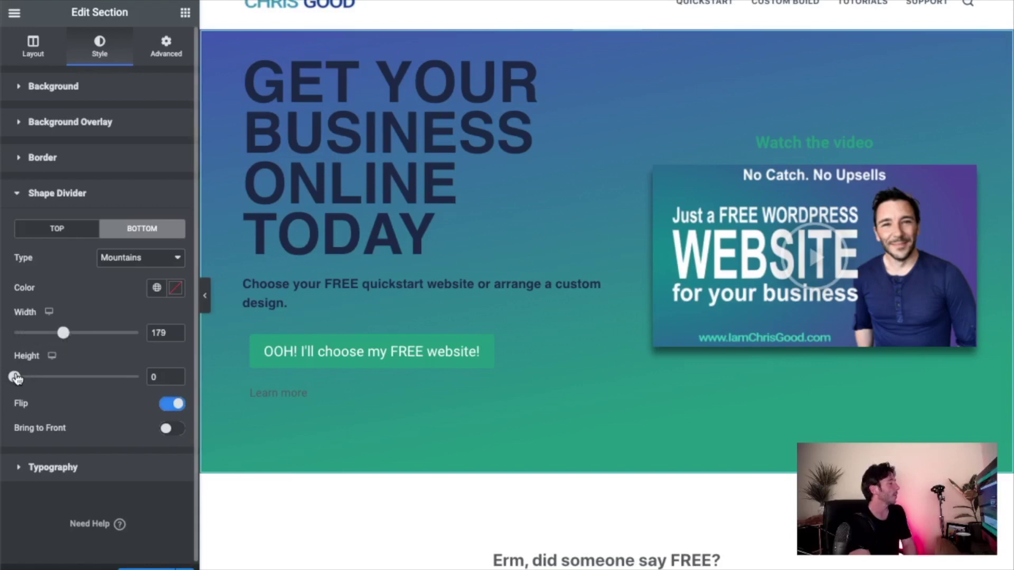
pyautogui.moveTo(16, 378); pyautogui.dragTo(64, 378)
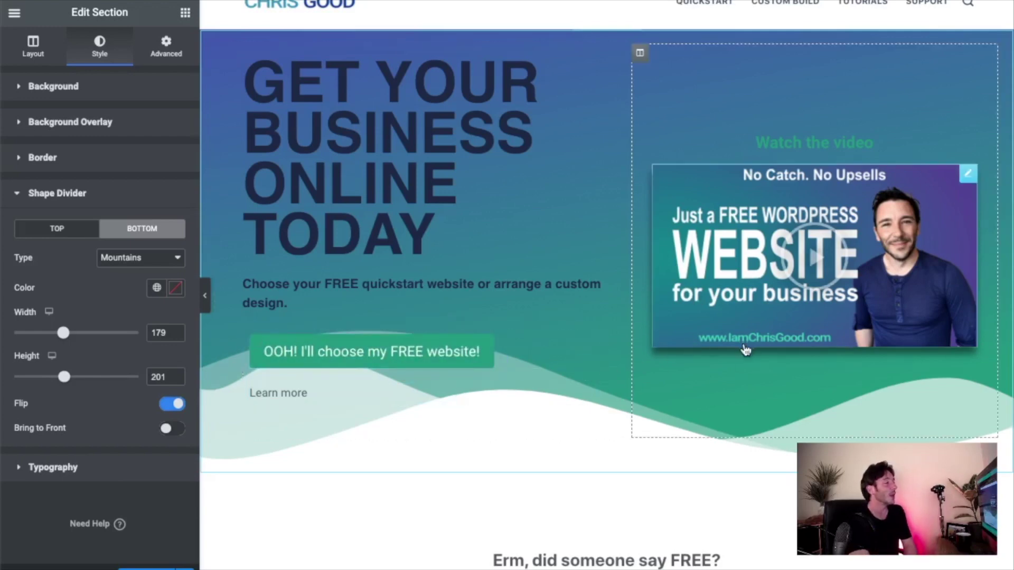
pyautogui.moveTo(64, 379); pyautogui.dragTo(96, 374)
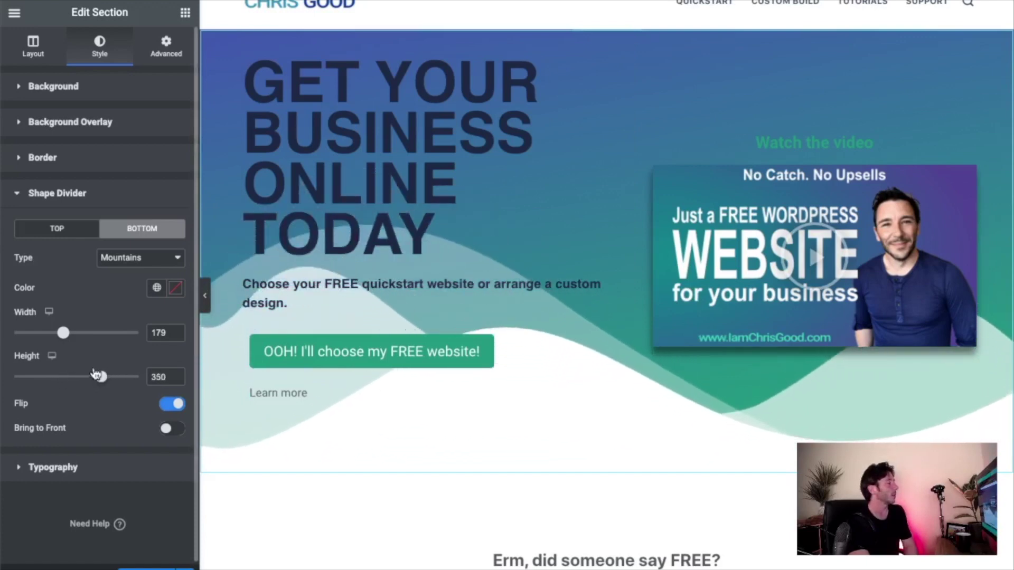
pyautogui.moveTo(64, 338); pyautogui.dragTo(90, 338)
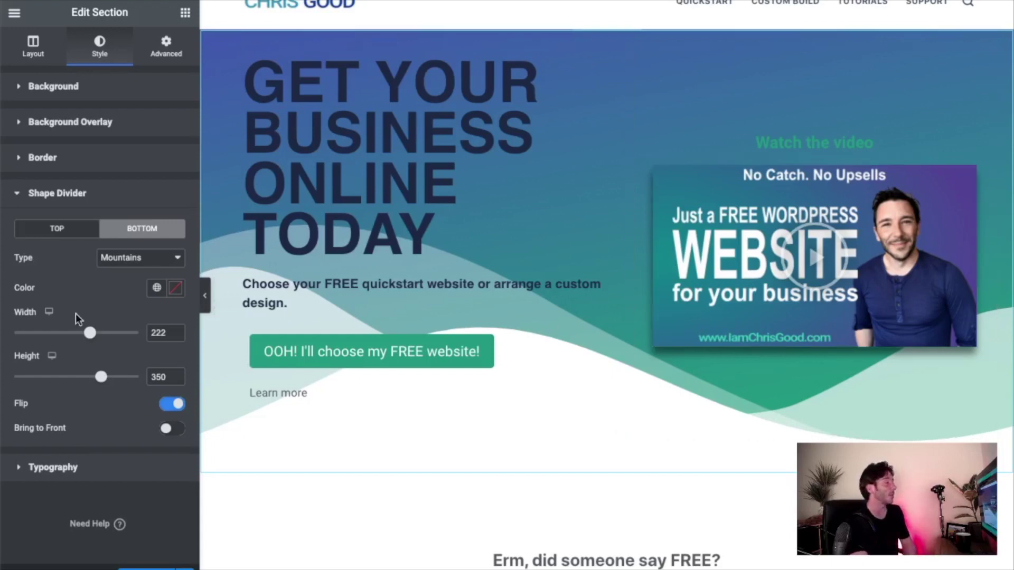
# - Switch the bottom divider to Drops at a low height, keeping Flip on
pyautogui.click(153, 258)
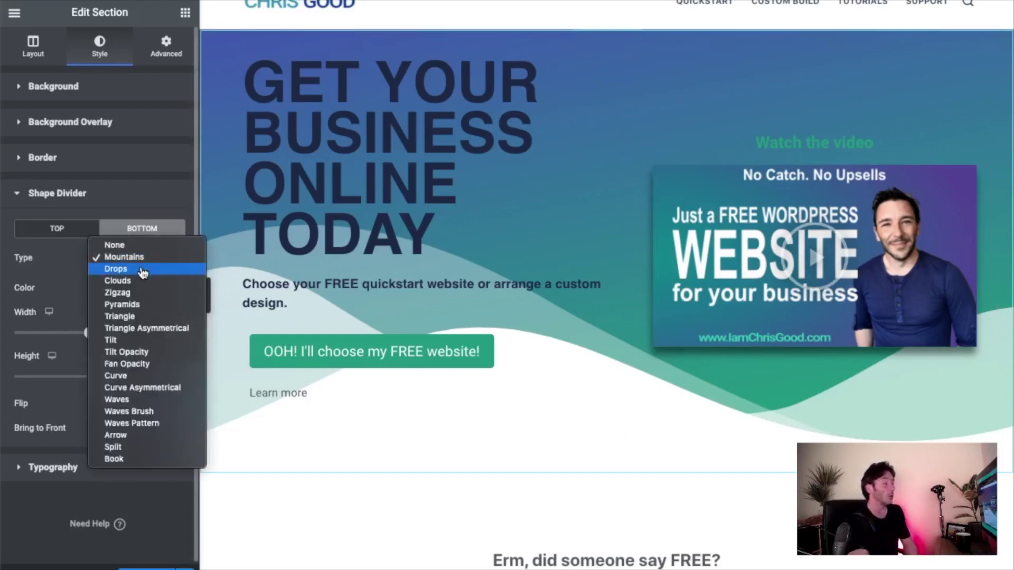
pyautogui.click(143, 270)
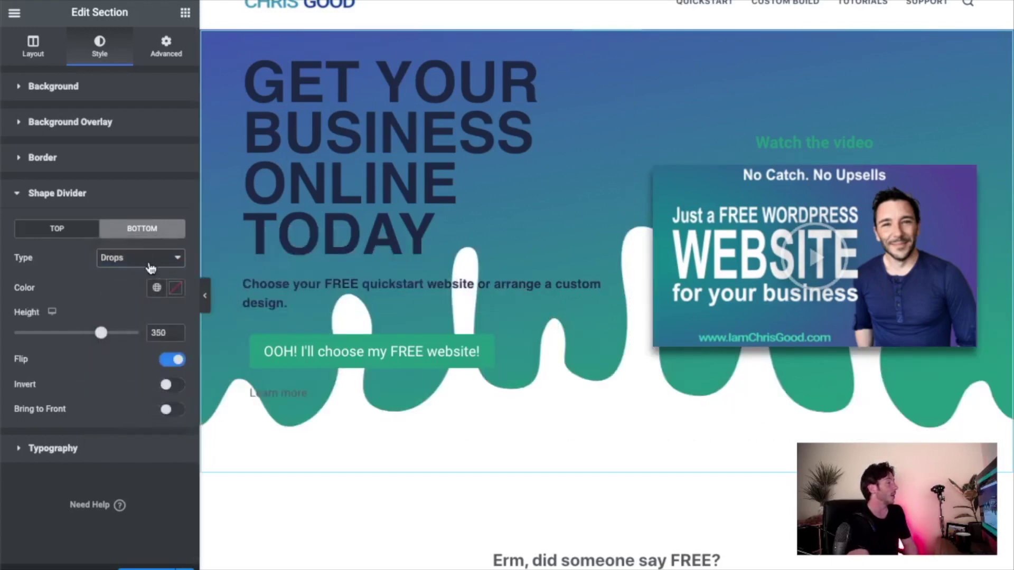
pyautogui.moveTo(100, 336); pyautogui.dragTo(48, 338)
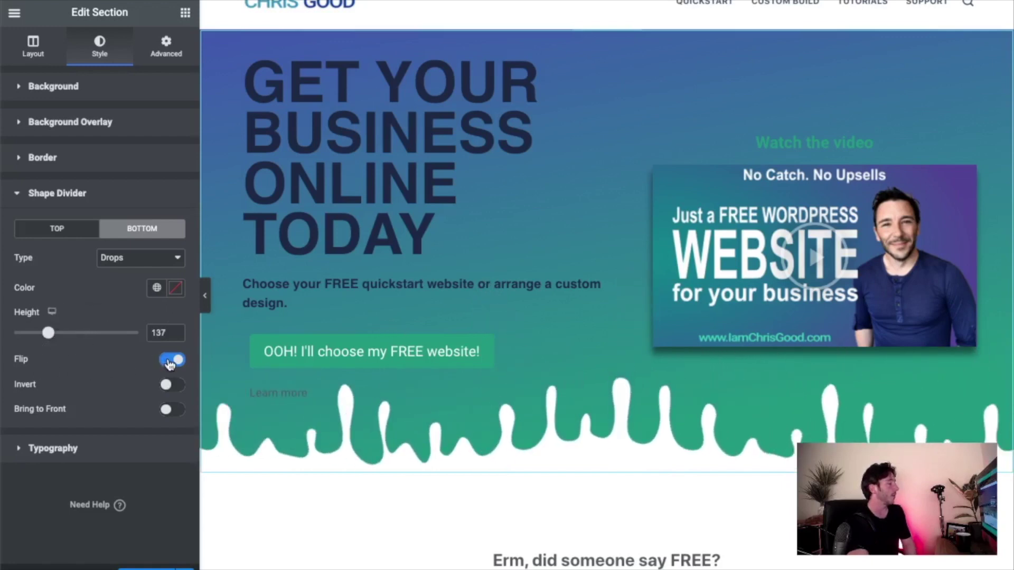
pyautogui.click(170, 364)
pyautogui.click(169, 364)
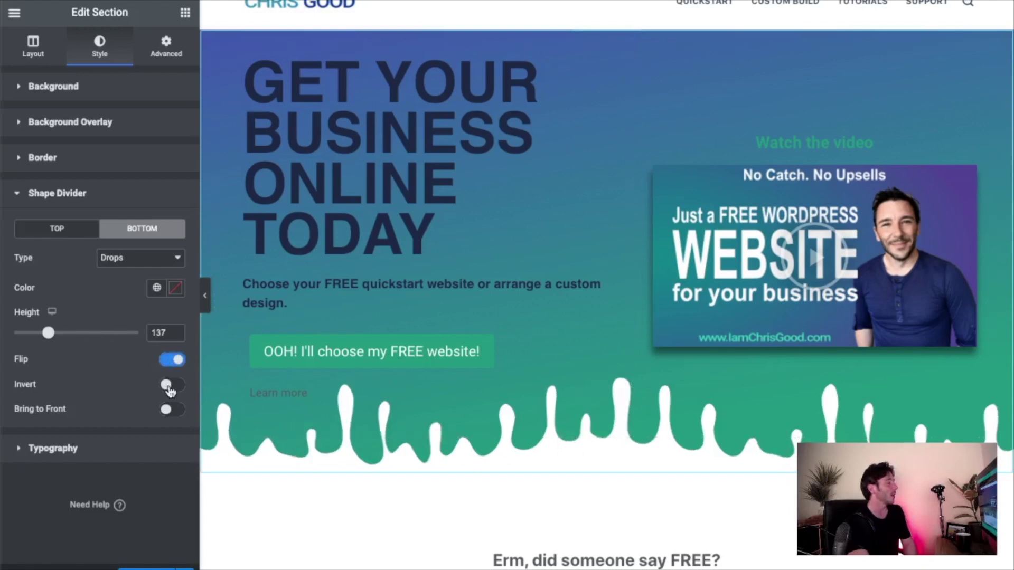
# - Invert the drops, set height to 157, and leave them behind the hero content
pyautogui.click(169, 387)
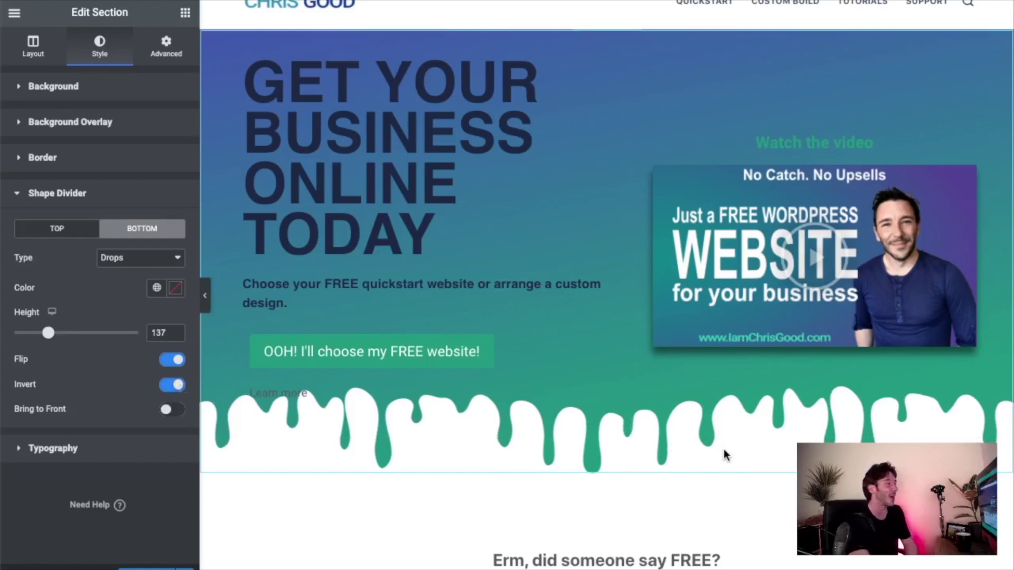
pyautogui.moveTo(51, 340)
pyautogui.mouseDown()
pyautogui.moveTo(102, 334)
pyautogui.moveTo(34, 334)
pyautogui.mouseUp()
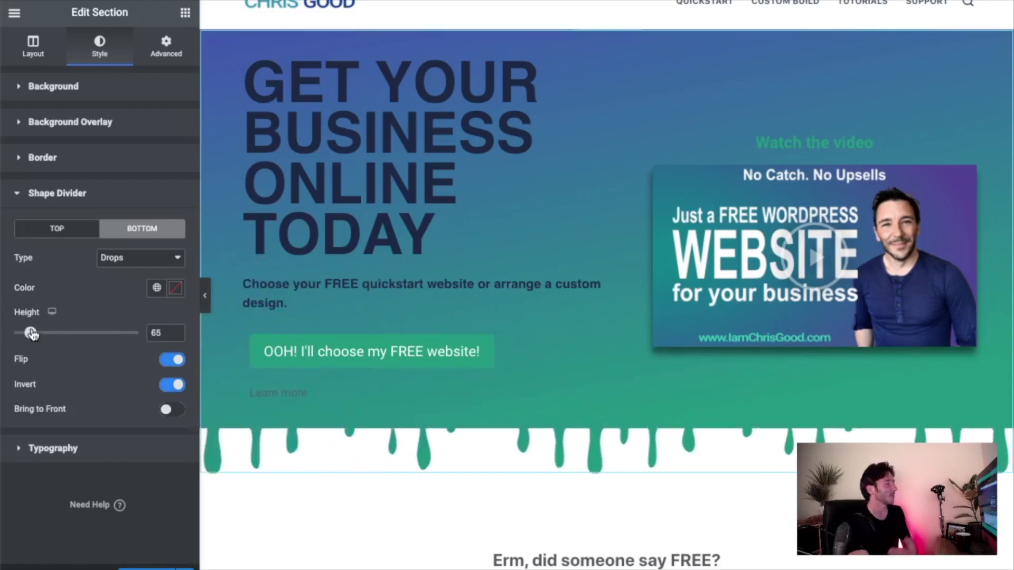
pyautogui.moveTo(32, 334); pyautogui.dragTo(53, 333)
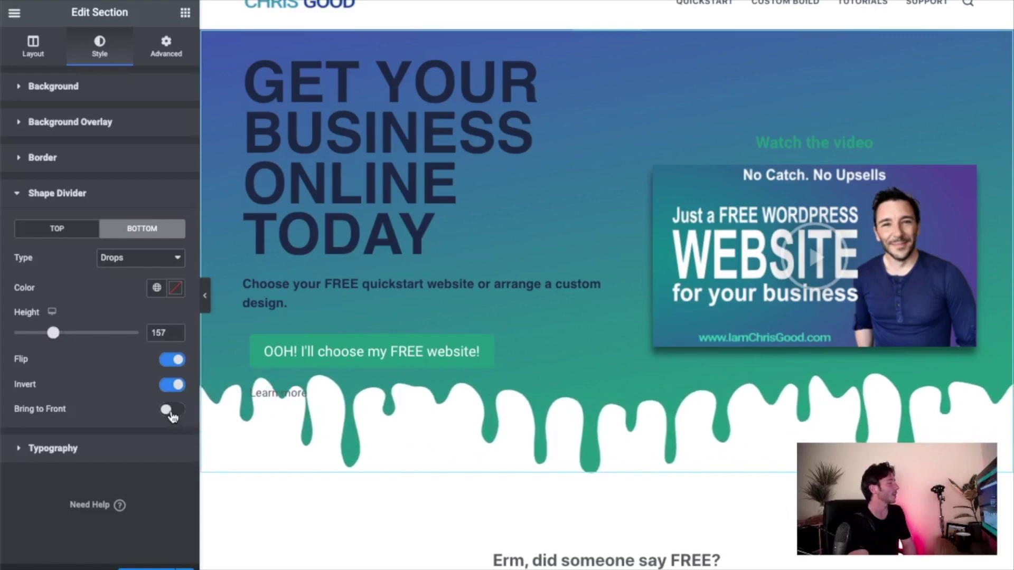
pyautogui.click(172, 410)
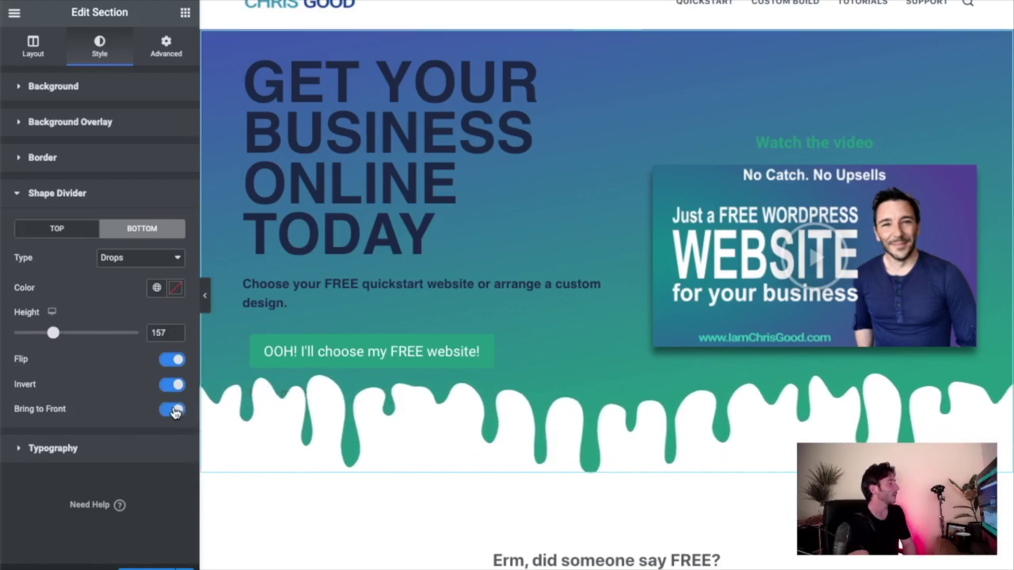
pyautogui.click(174, 411)
pyautogui.click(173, 411)
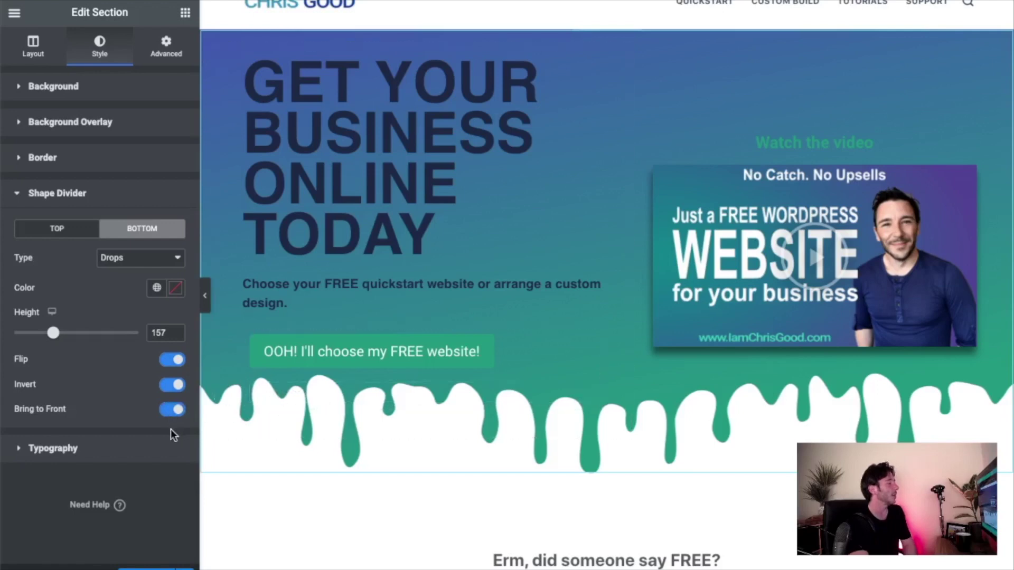
pyautogui.click(176, 413)
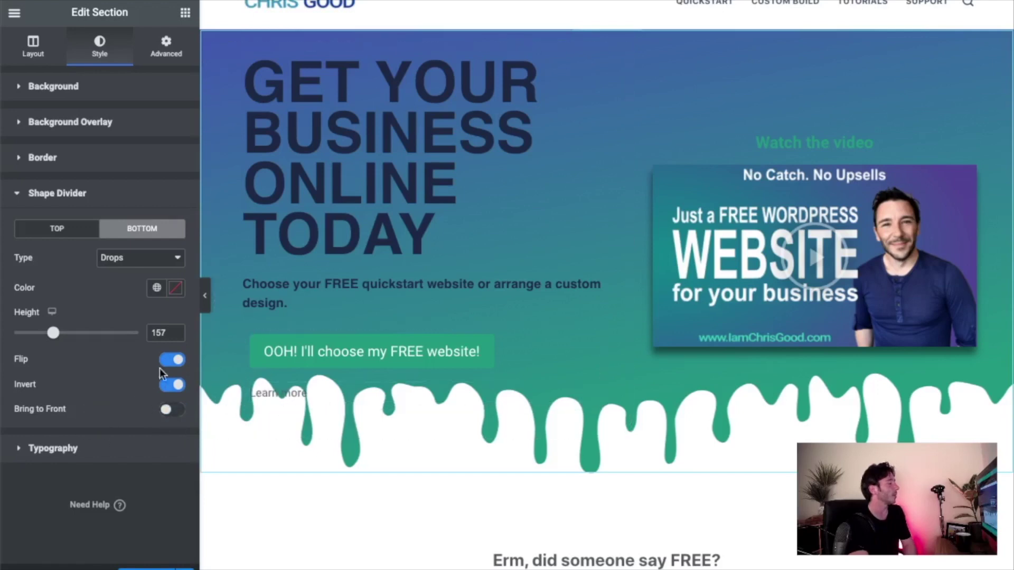
# - Try Clouds, then settle on a Pyramids bottom divider with width 232 and height 292
pyautogui.click(133, 262)
pyautogui.click(132, 272)
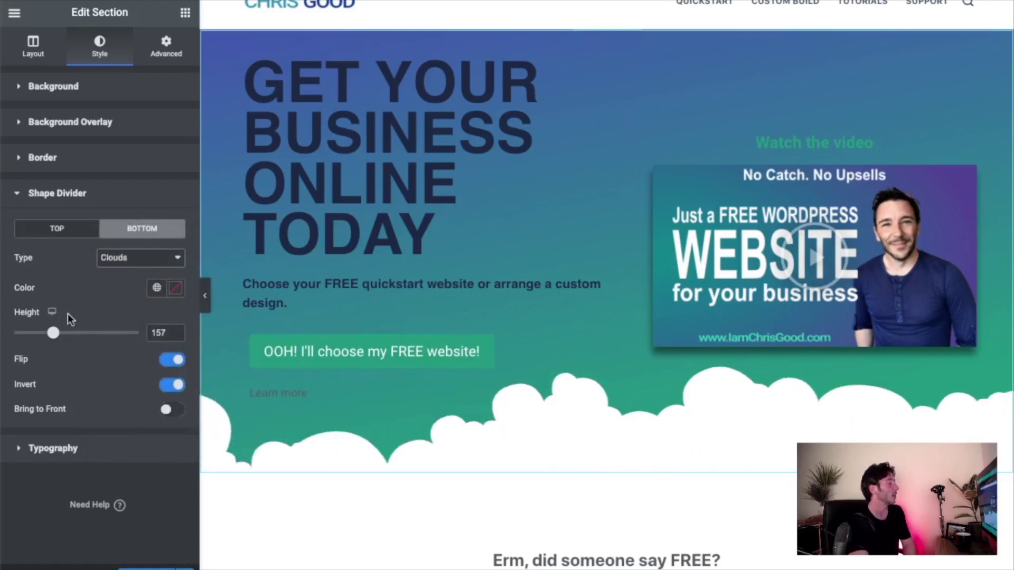
pyautogui.moveTo(54, 337); pyautogui.dragTo(76, 334)
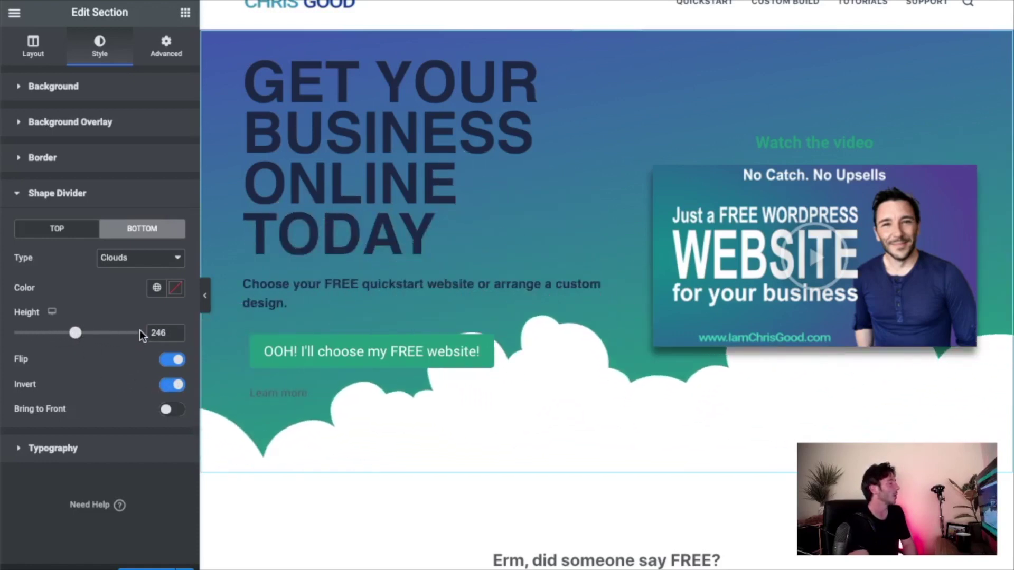
pyautogui.click(164, 264)
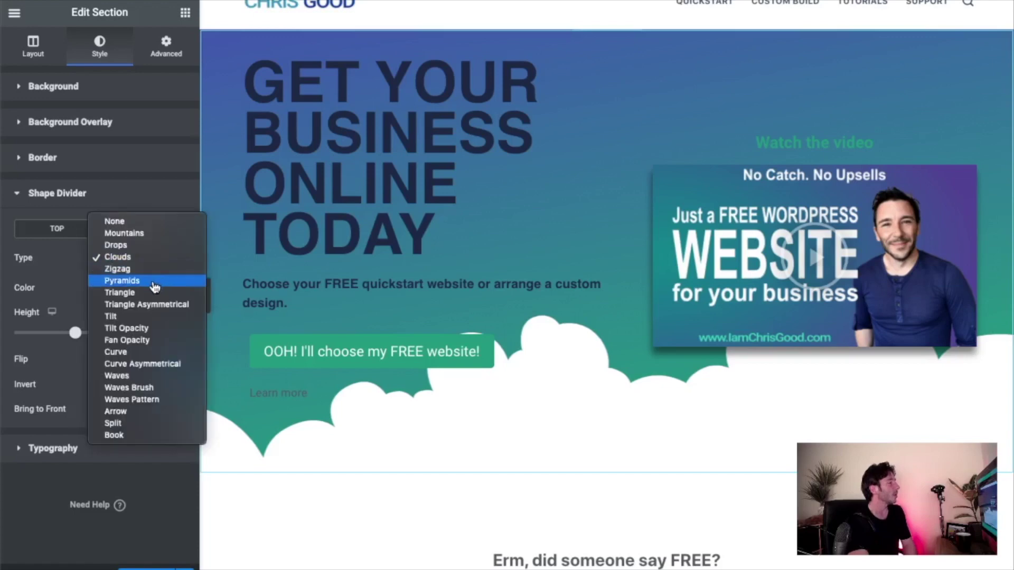
pyautogui.click(159, 280)
pyautogui.moveTo(73, 382)
pyautogui.mouseDown()
pyautogui.moveTo(100, 381)
pyautogui.moveTo(61, 381)
pyautogui.moveTo(87, 381)
pyautogui.mouseUp()
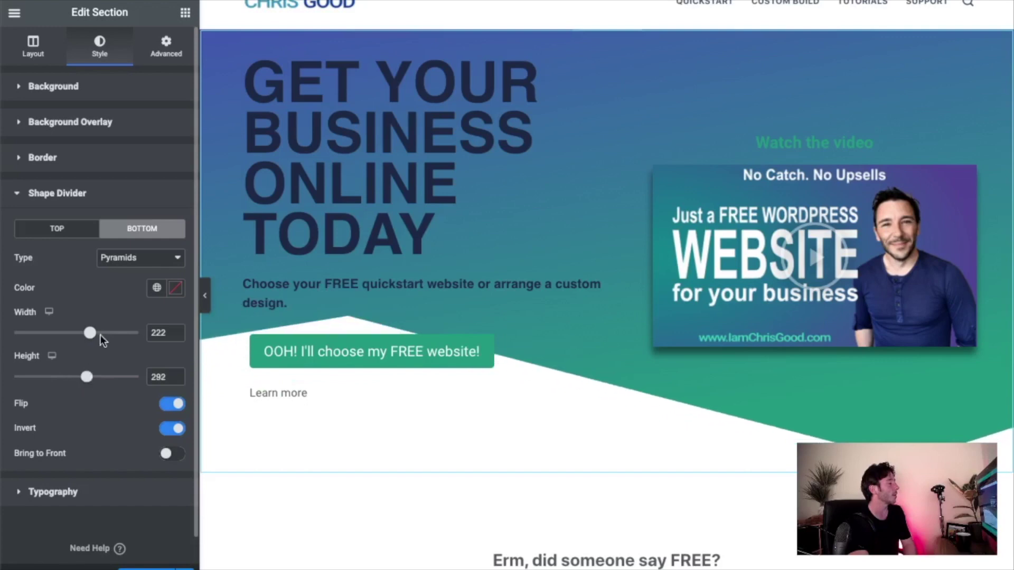
pyautogui.moveTo(91, 334)
pyautogui.mouseDown()
pyautogui.moveTo(57, 333)
pyautogui.moveTo(116, 334)
pyautogui.moveTo(96, 336)
pyautogui.mouseUp()
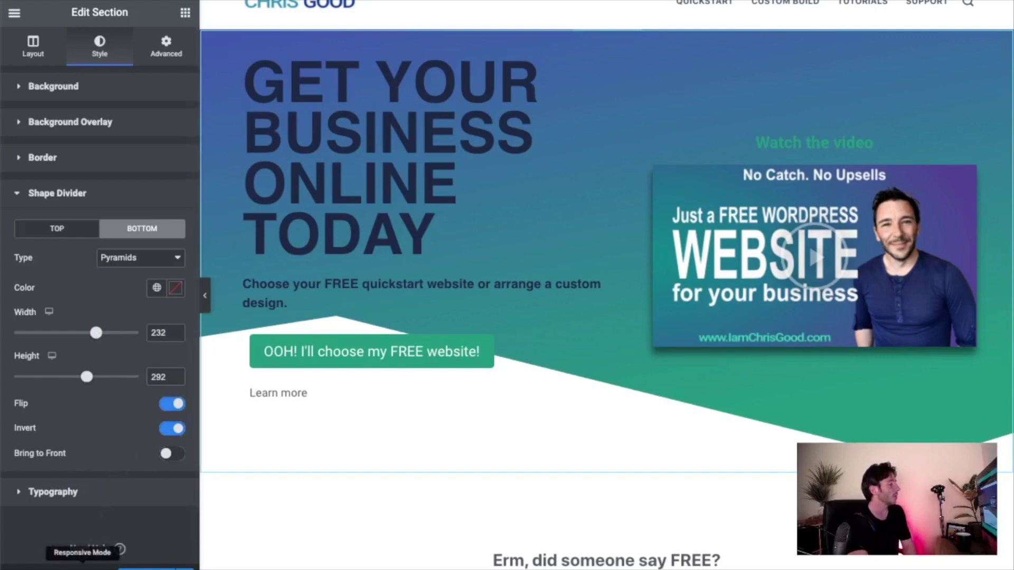
# - In tablet preview, set the pyramid divider to width 234 and height 86, then return to desktop
pyautogui.click(82, 563)
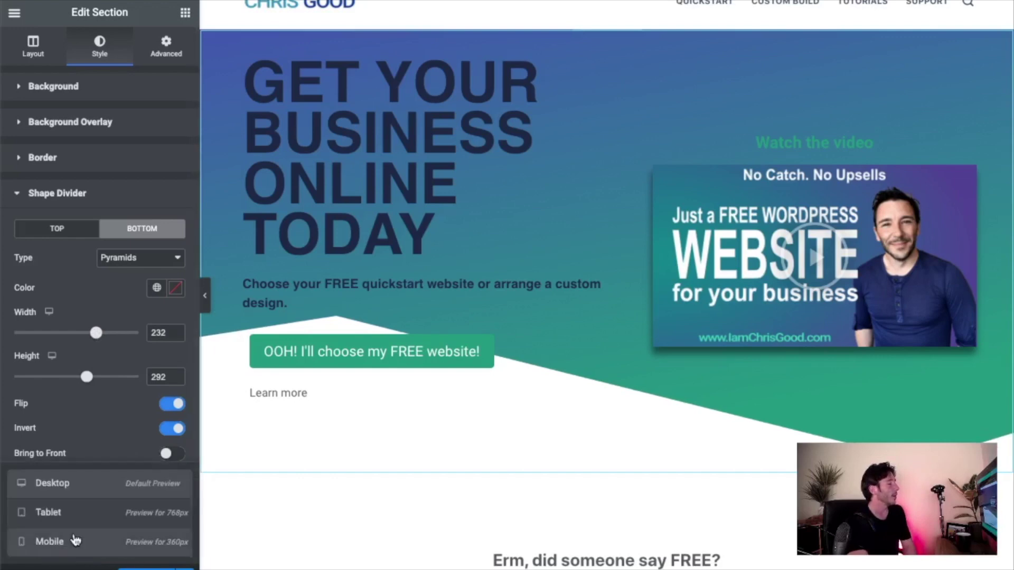
pyautogui.click(76, 514)
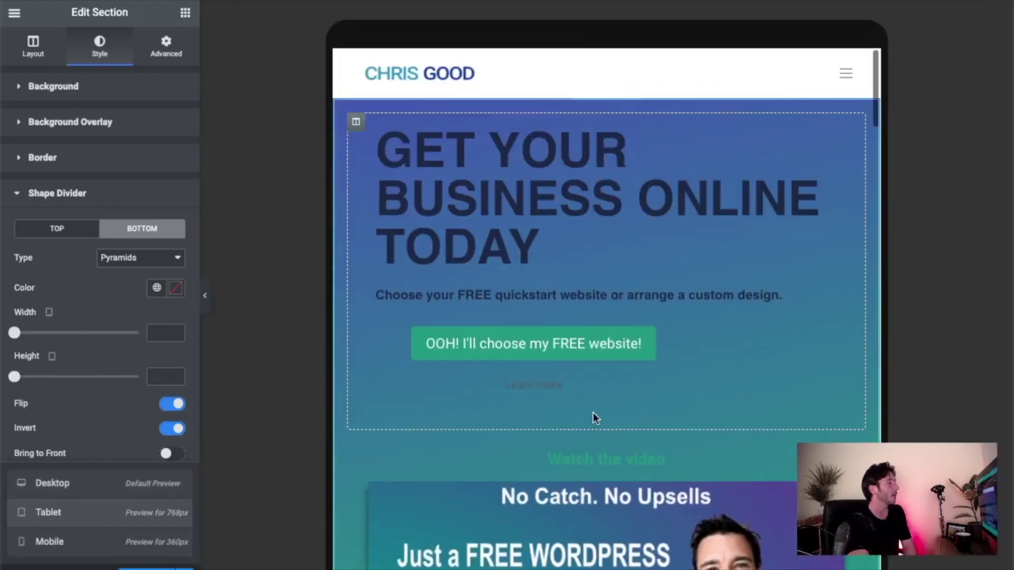
pyautogui.scroll(-8, 595, 419)
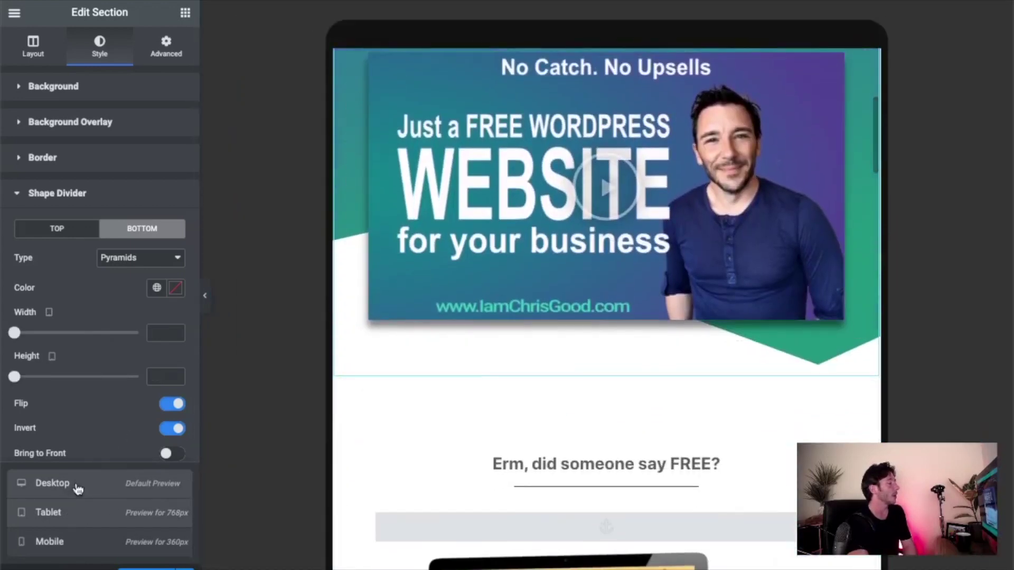
pyautogui.moveTo(33, 336); pyautogui.dragTo(97, 333)
pyautogui.moveTo(14, 376); pyautogui.dragTo(36, 377)
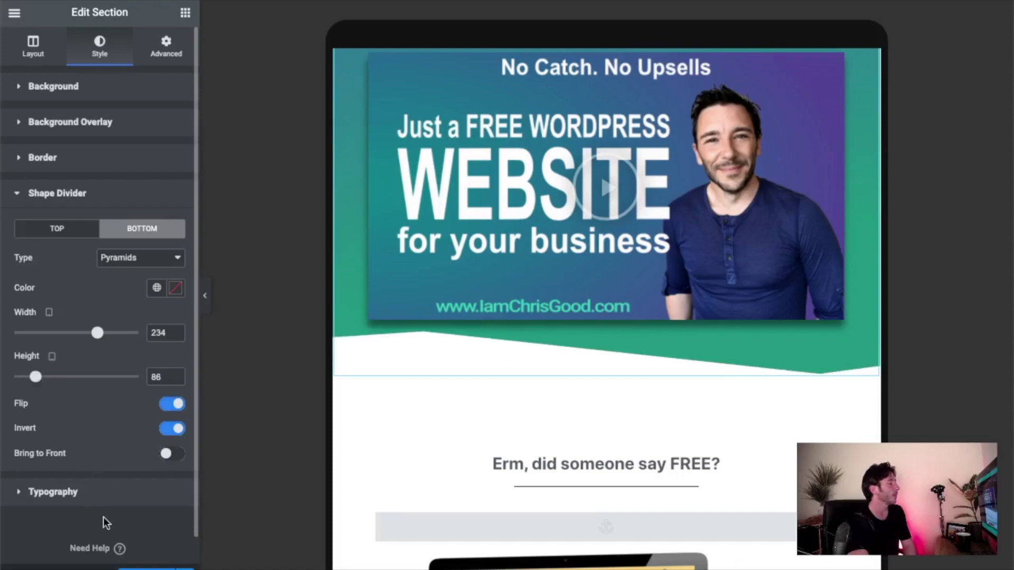
pyautogui.click(91, 566)
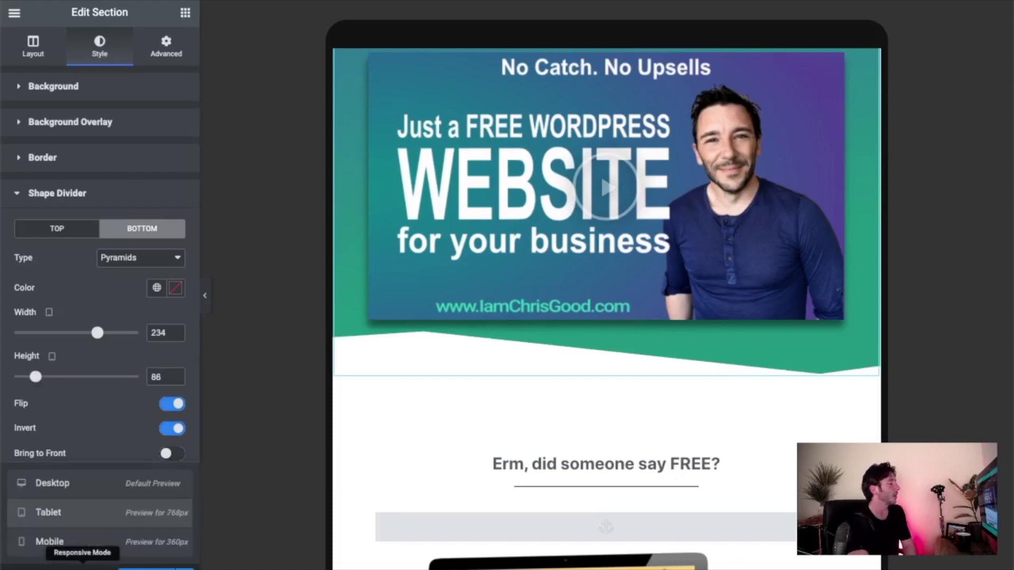
pyautogui.click(66, 490)
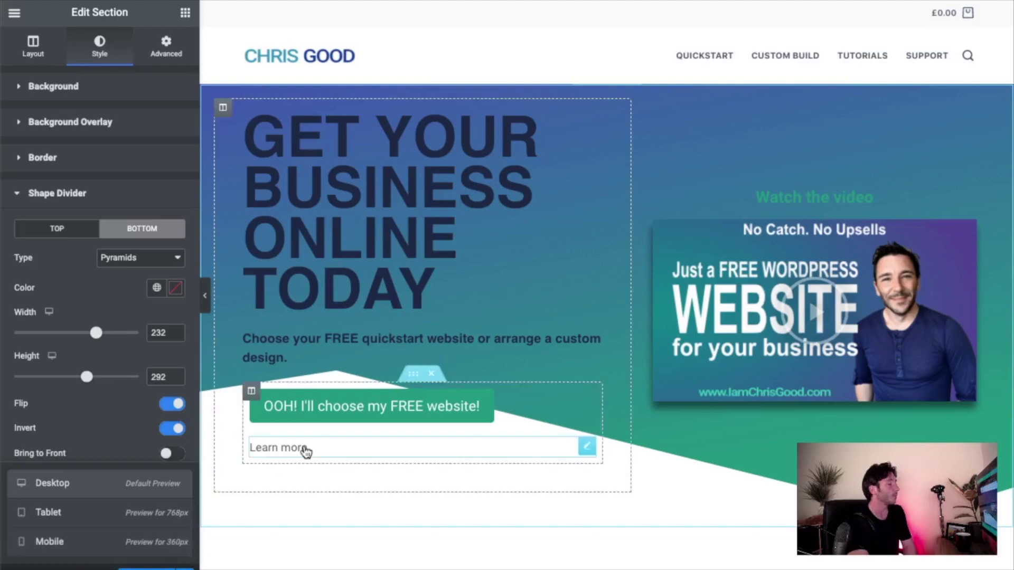
# - Give the 'Erm, did someone say FREE?' section the Primary #6EC1E4 light blue background
pyautogui.scroll(-3, 609, 436)
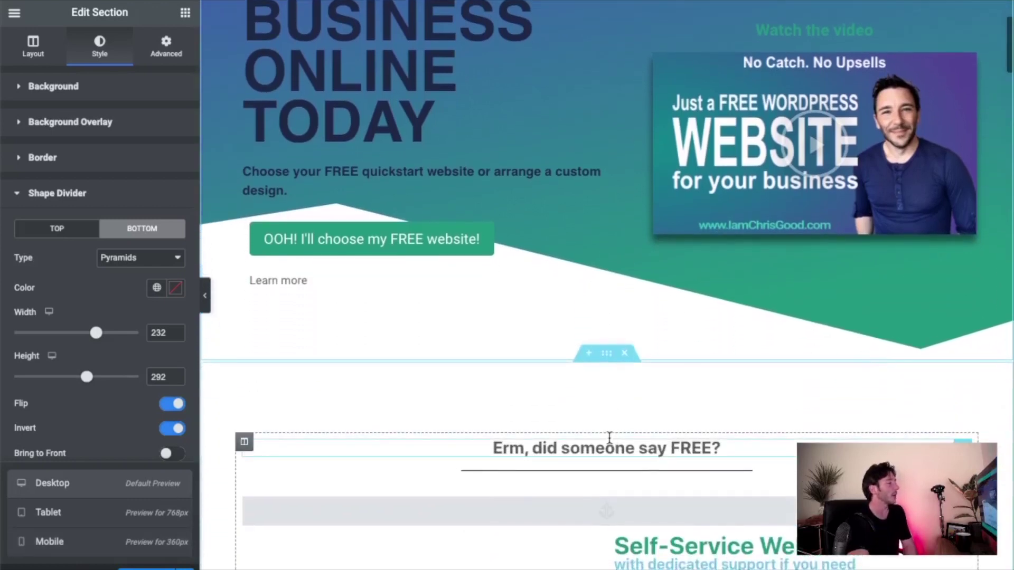
pyautogui.scroll(-1, 606, 446)
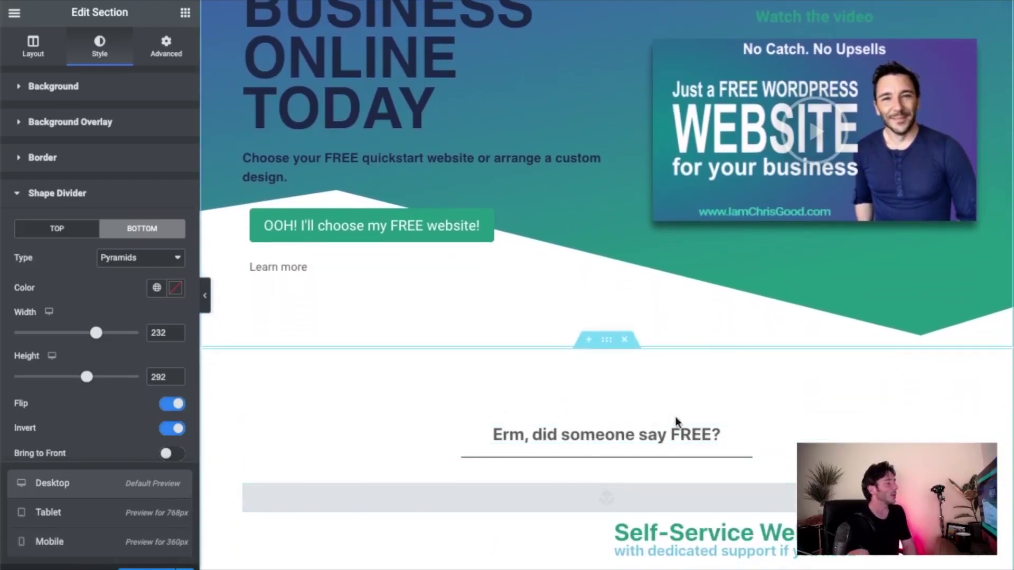
pyautogui.click(606, 342)
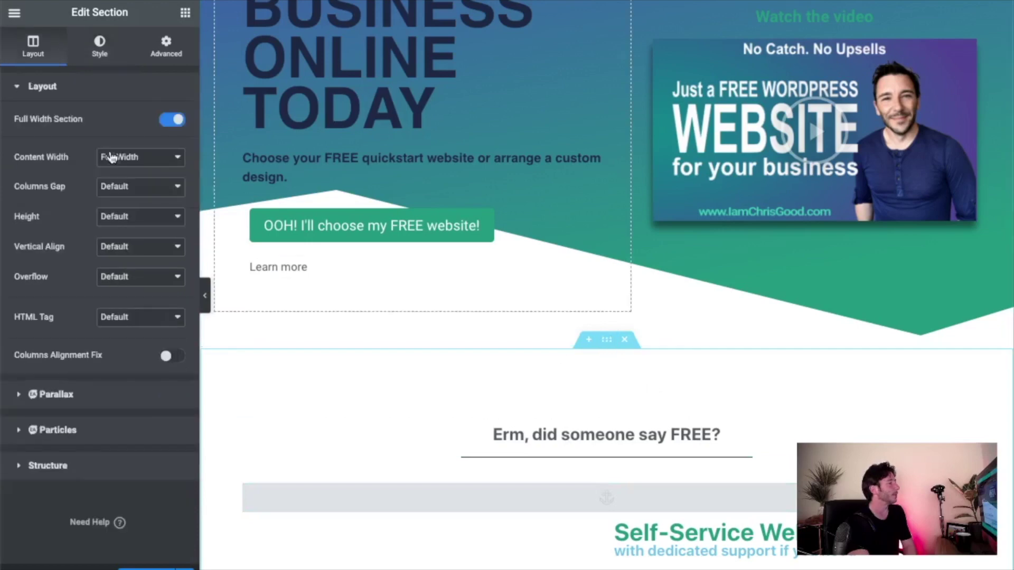
pyautogui.click(99, 55)
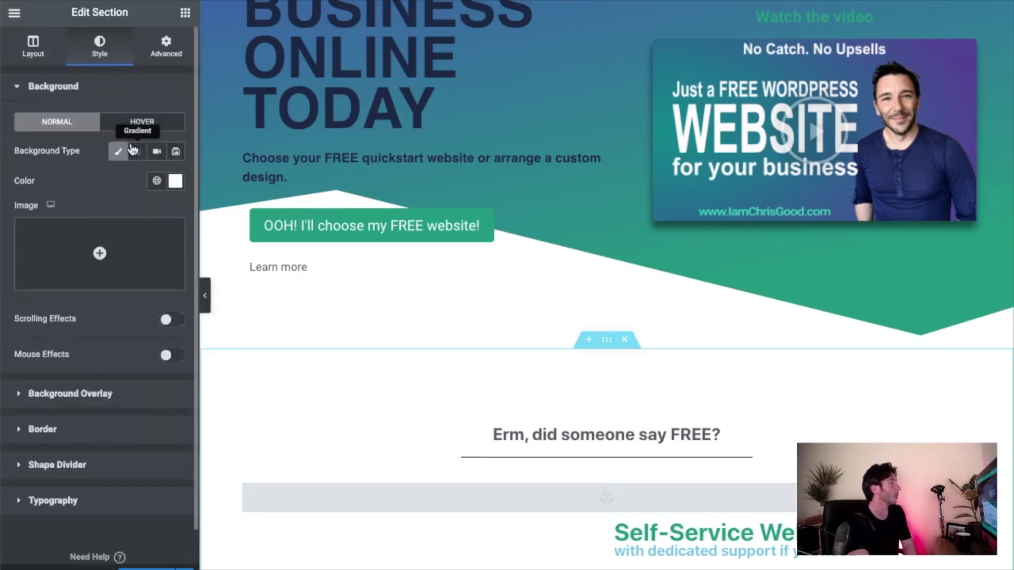
pyautogui.click(157, 181)
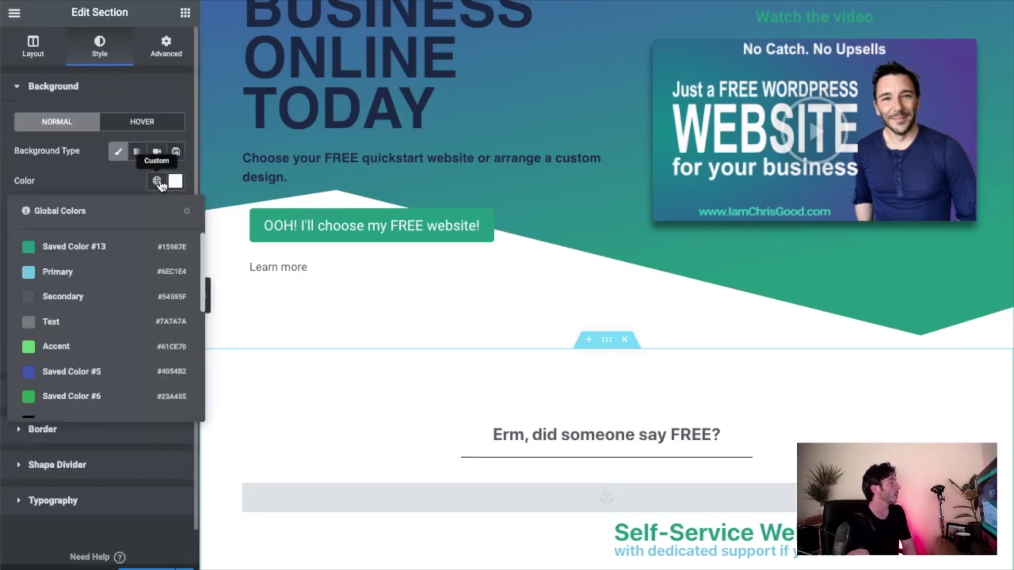
pyautogui.click(63, 275)
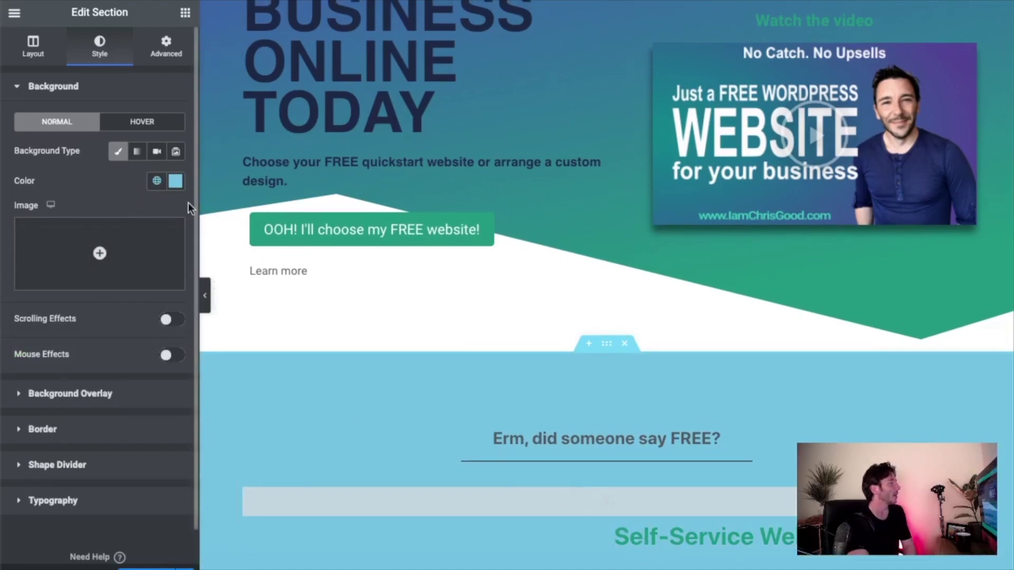
pyautogui.scroll(4, 610, 305)
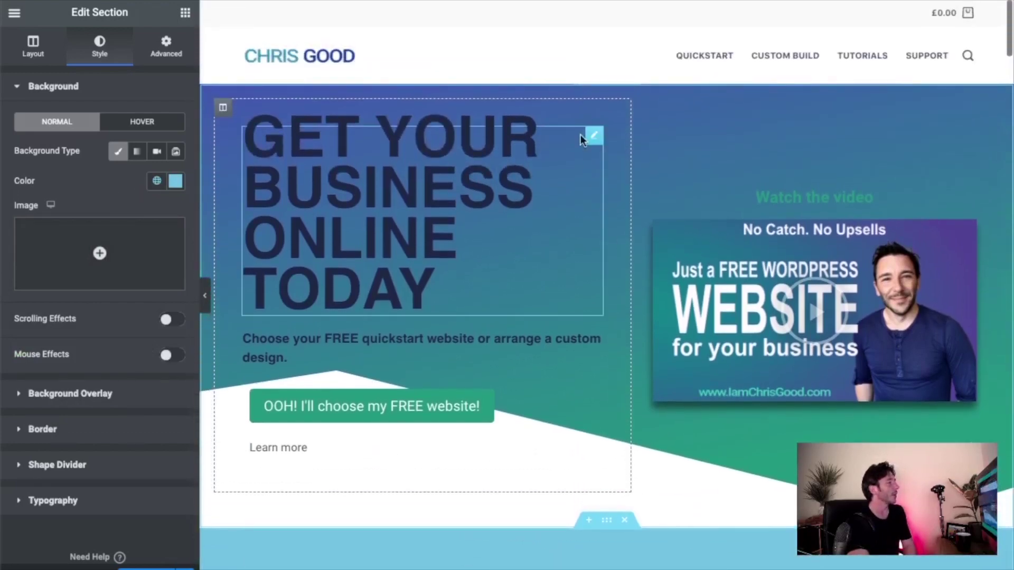
# - Edit the hero section's Bottom shape divider and bring up the global colours for its Pyramids divider
pyautogui.rightClick(607, 96)
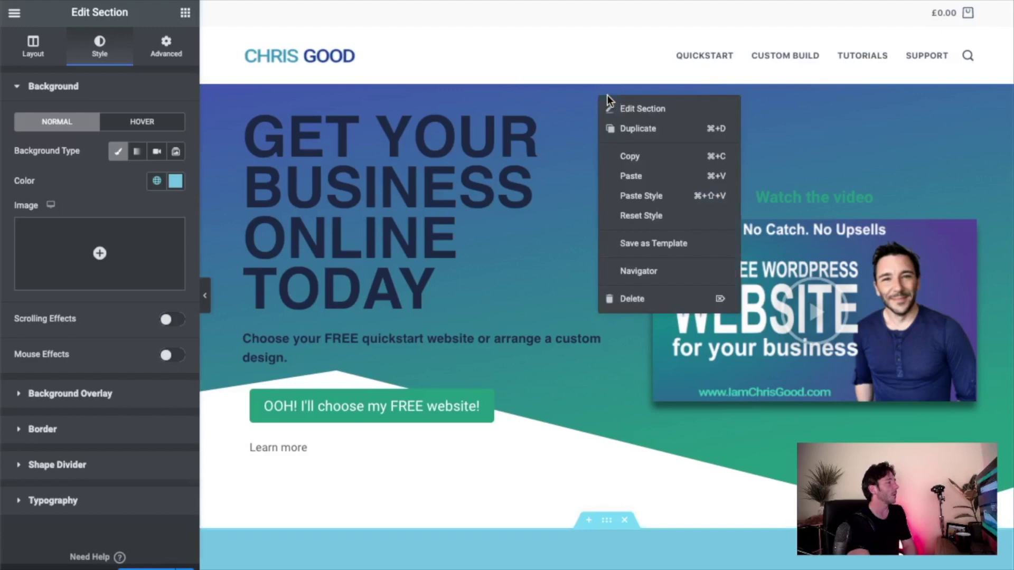
pyautogui.click(636, 115)
pyautogui.scroll(-2, 101, 229)
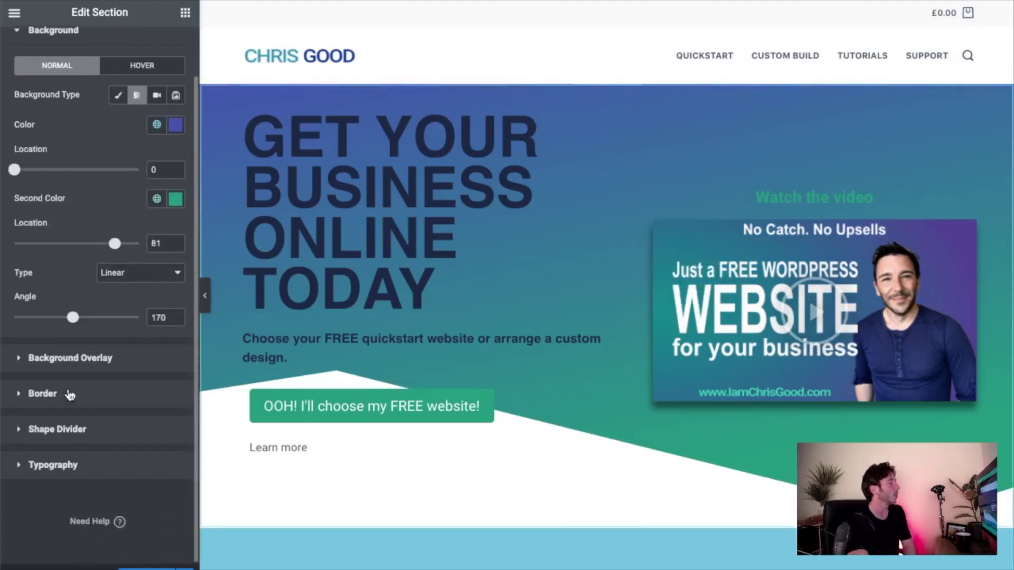
pyautogui.click(20, 432)
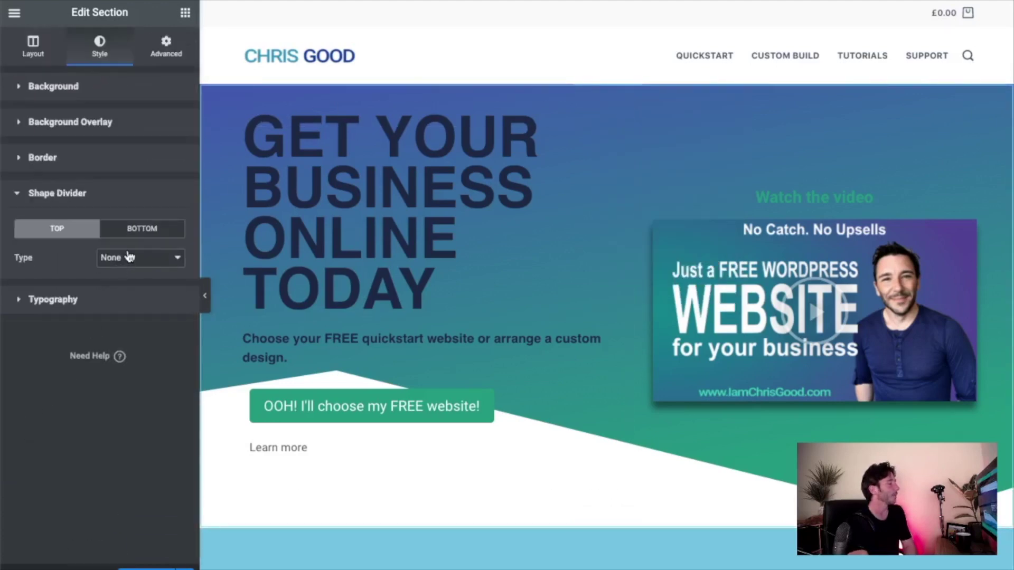
pyautogui.click(133, 236)
pyautogui.scroll(-1, 109, 281)
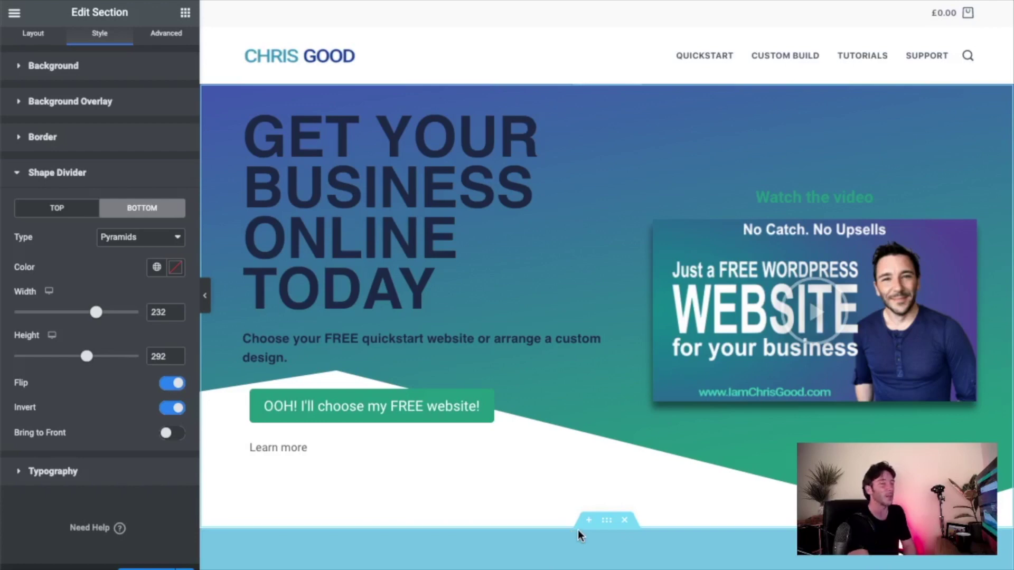
pyautogui.click(159, 270)
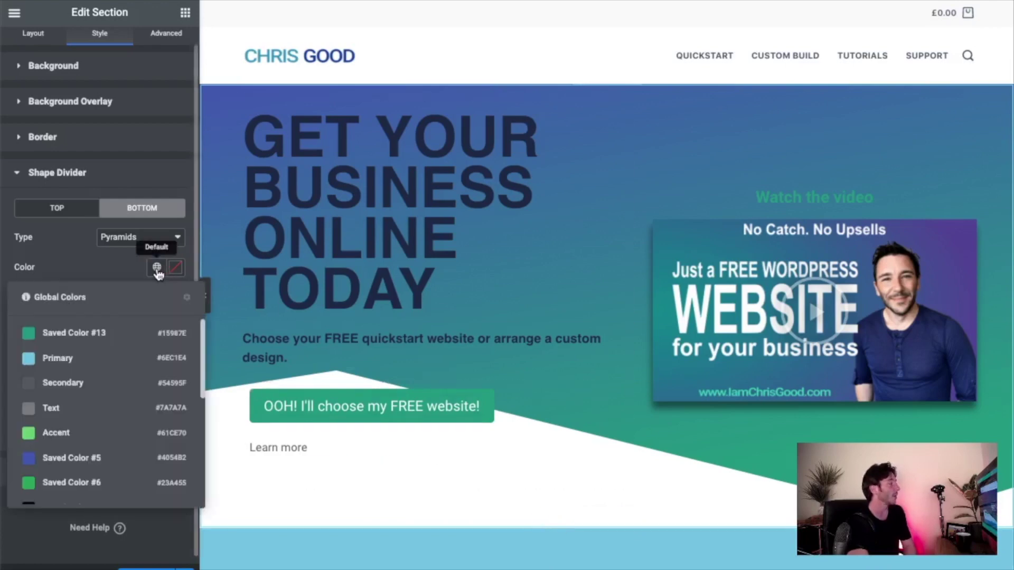
# - Colour the bottom pyramid divider Primary light blue and size it to width 270, height 240
pyautogui.click(57, 359)
pyautogui.scroll(-2, 586, 349)
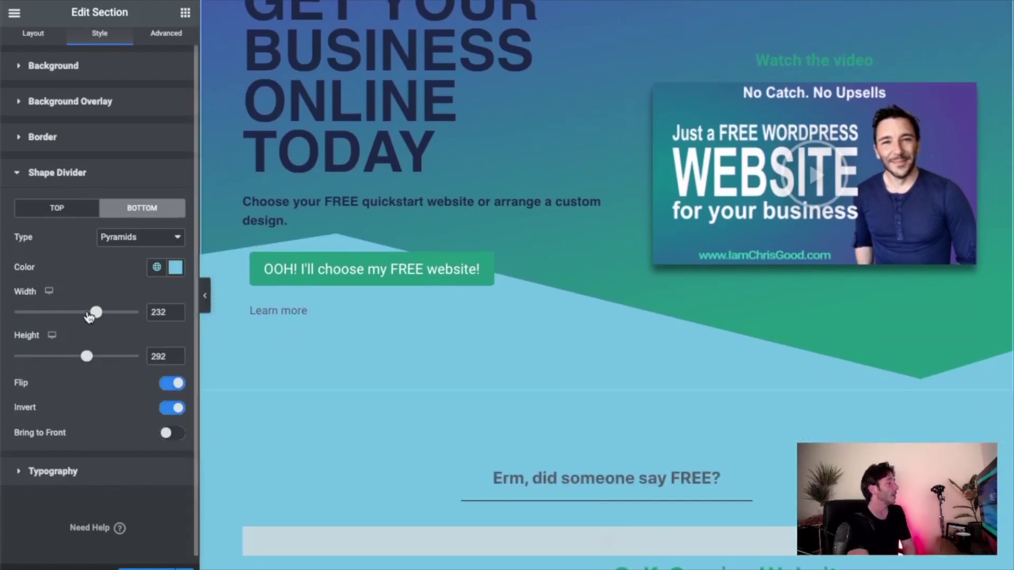
pyautogui.moveTo(96, 316); pyautogui.dragTo(121, 316)
pyautogui.moveTo(87, 356)
pyautogui.mouseDown()
pyautogui.moveTo(39, 357)
pyautogui.moveTo(75, 360)
pyautogui.mouseUp()
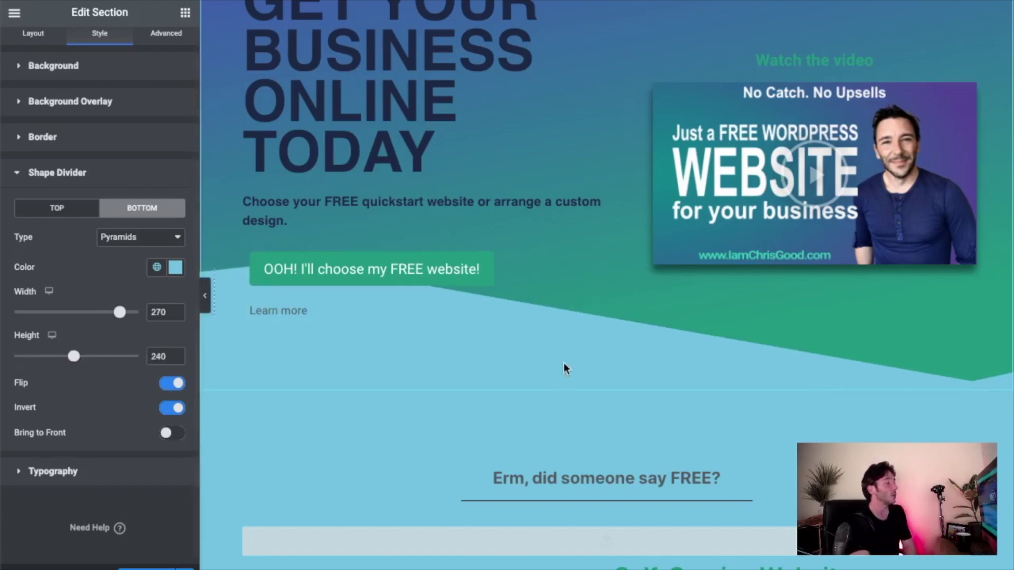
pyautogui.scroll(-1, 592, 380)
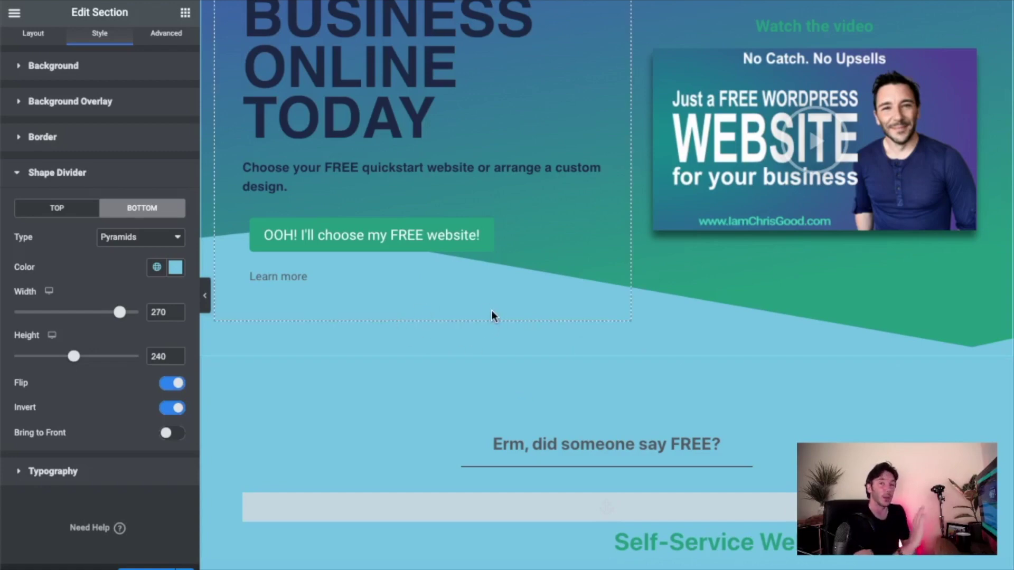
pyautogui.scroll(-2, 491, 312)
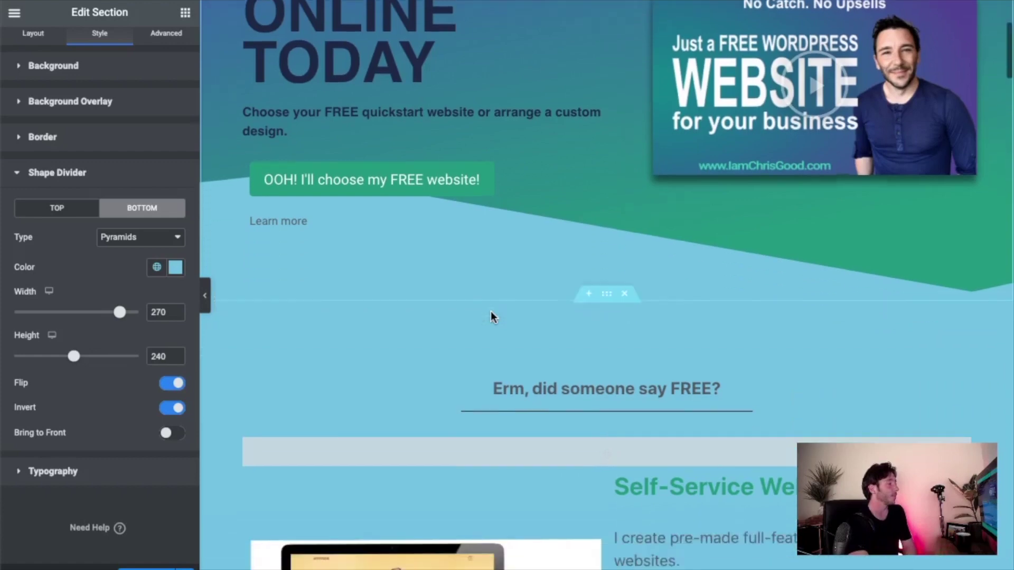
pyautogui.scroll(5, 491, 311)
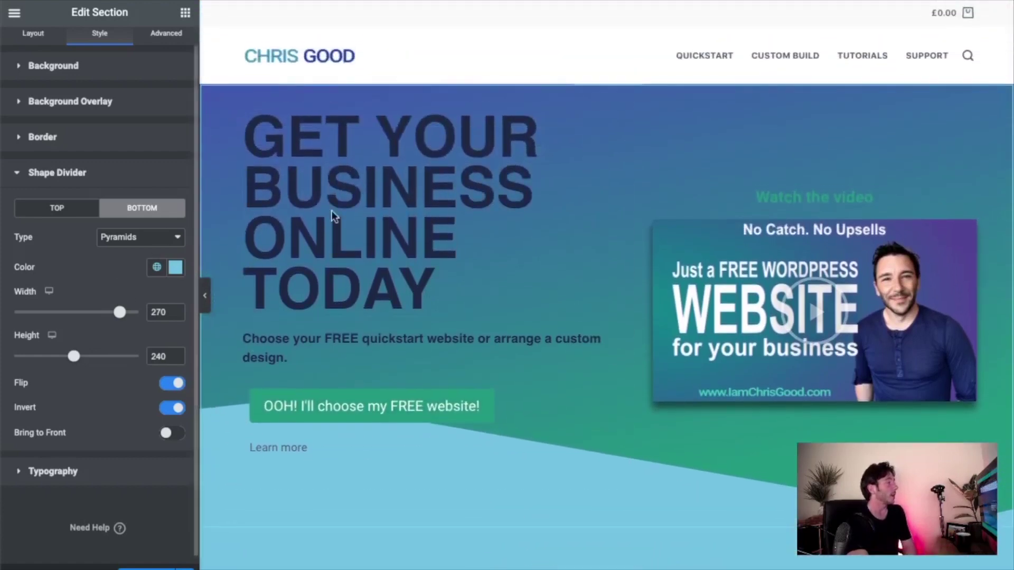
pyautogui.click(55, 210)
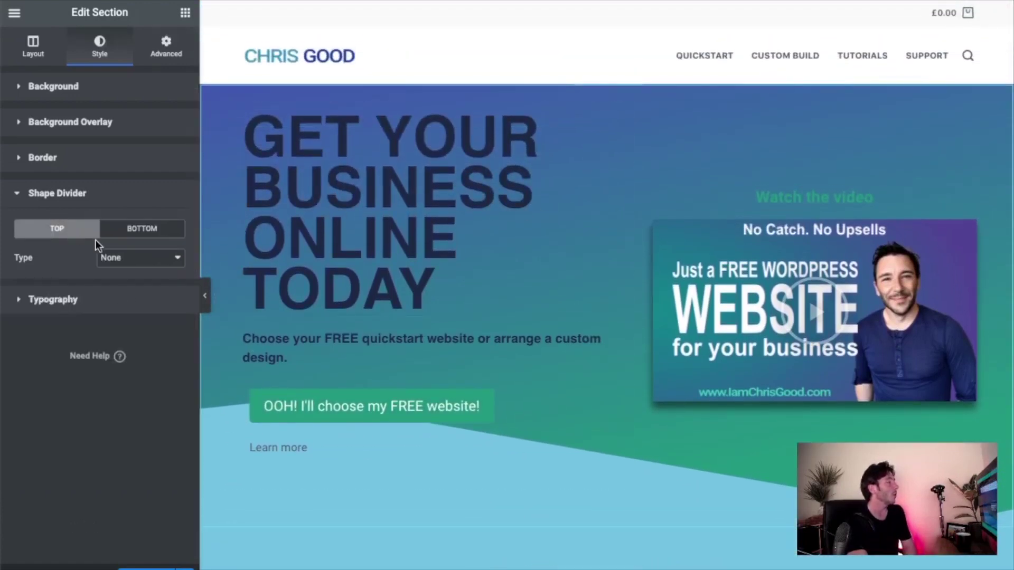
# - Try a Mountains shape divider at the top of the hero and nudge its width
pyautogui.click(134, 267)
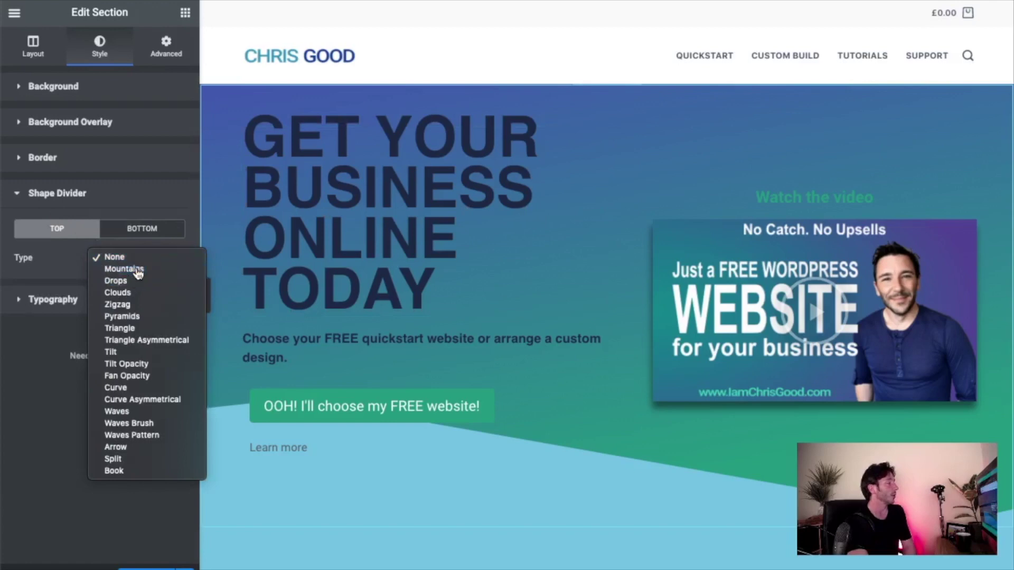
pyautogui.click(180, 267)
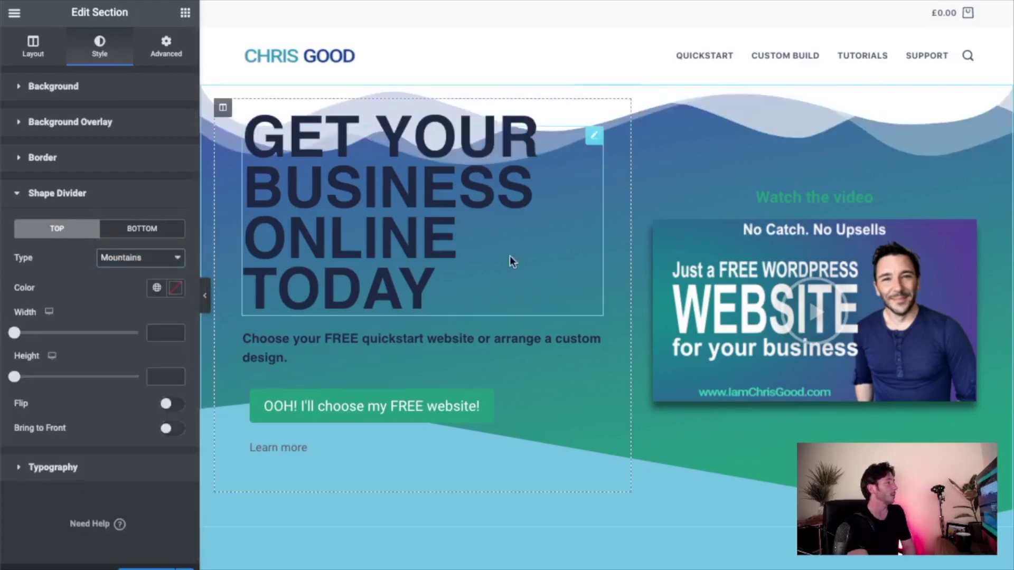
pyautogui.scroll(-1, 606, 288)
pyautogui.scroll(1, 607, 284)
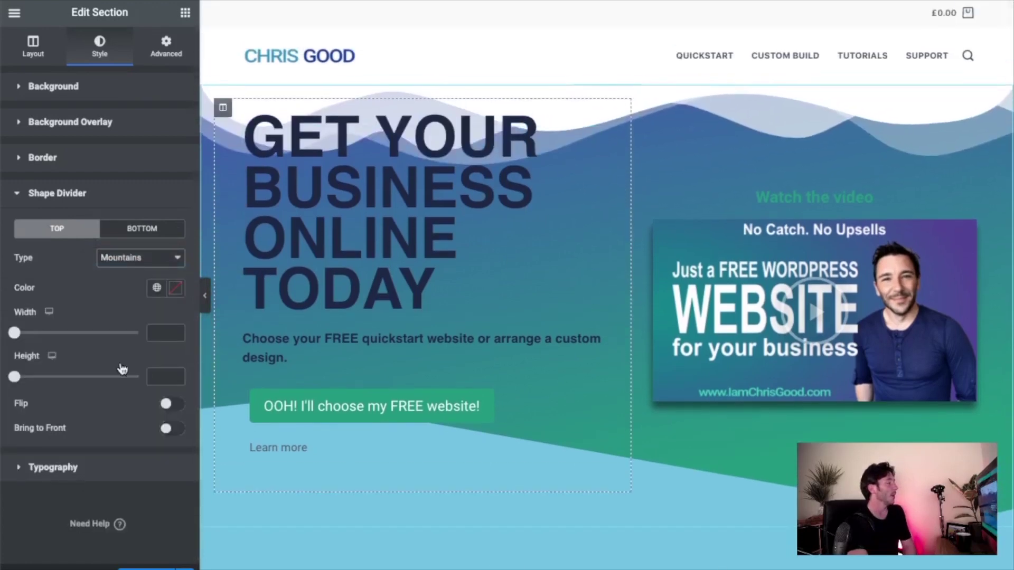
pyautogui.moveTo(16, 336)
pyautogui.mouseDown()
pyautogui.moveTo(58, 336)
pyautogui.moveTo(21, 337)
pyautogui.mouseUp()
# - Switch the top divider to Pyramids and stretch its width to 300
pyautogui.click(151, 259)
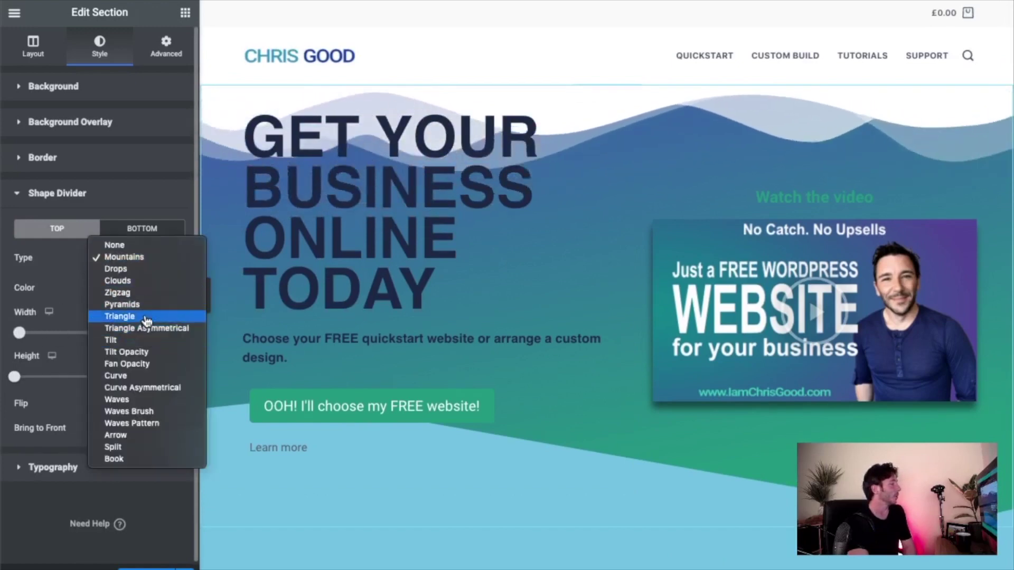
pyautogui.click(147, 310)
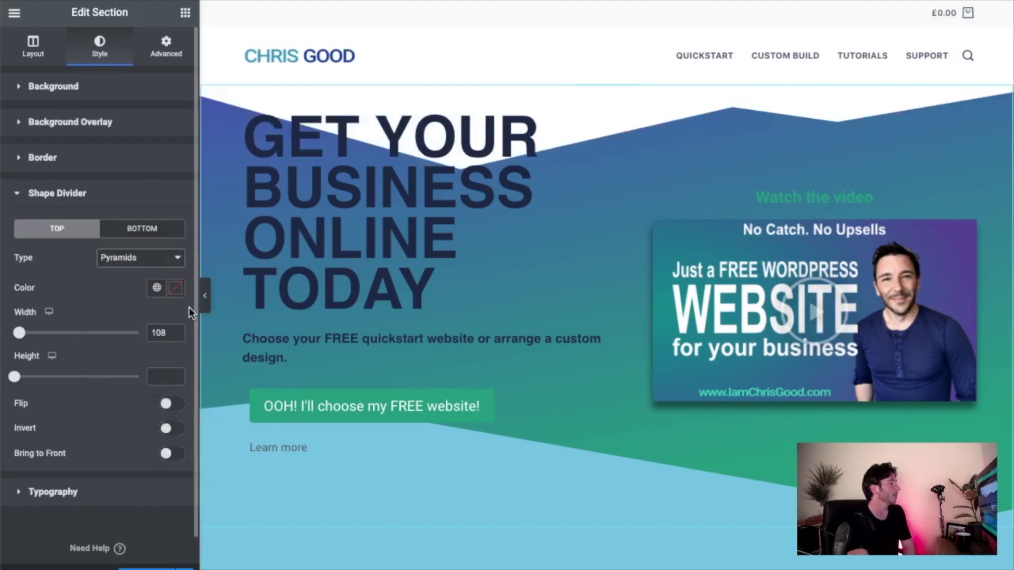
pyautogui.moveTo(17, 335); pyautogui.dragTo(163, 339)
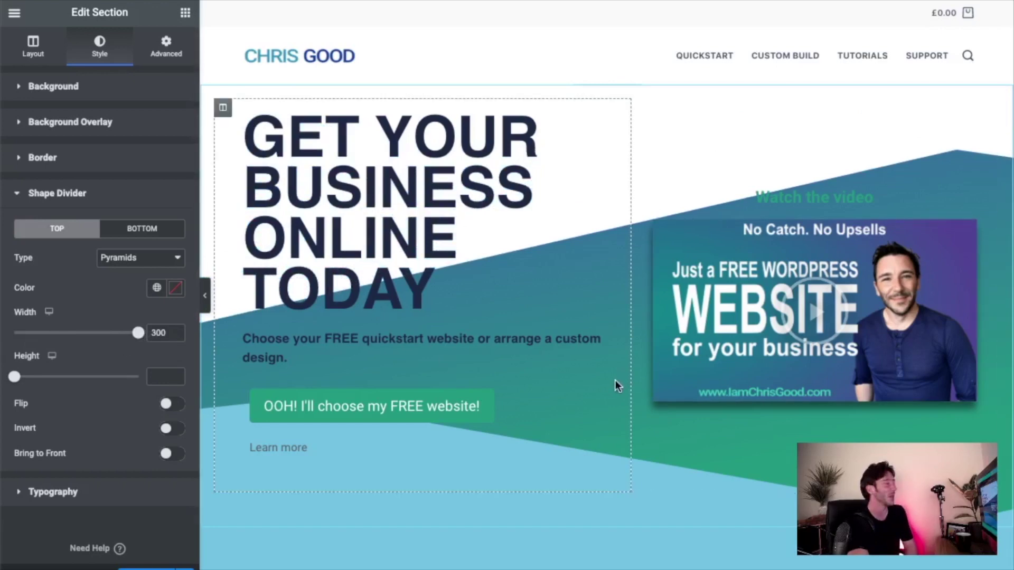
pyautogui.scroll(-4, 647, 362)
pyautogui.scroll(4, 595, 351)
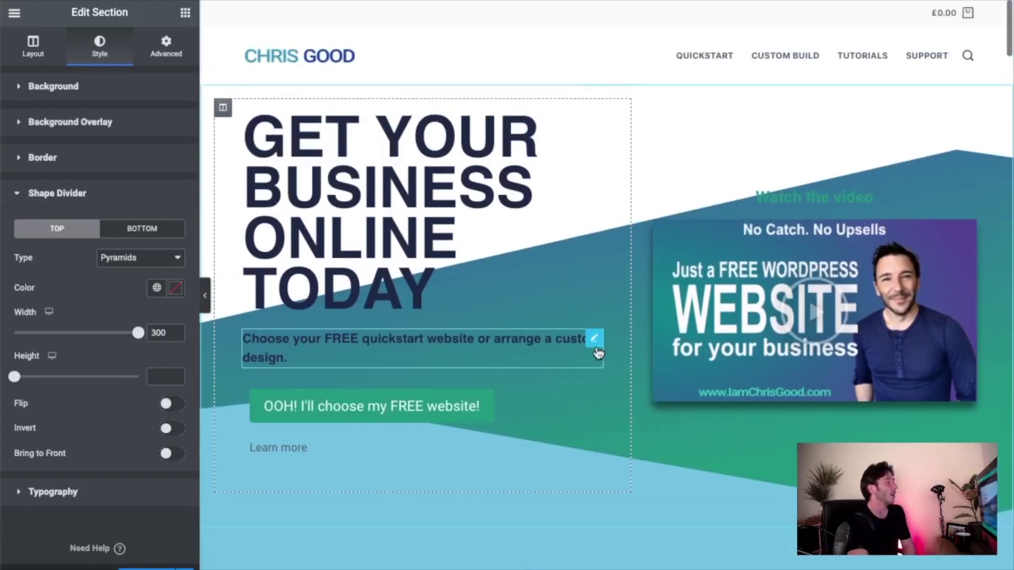